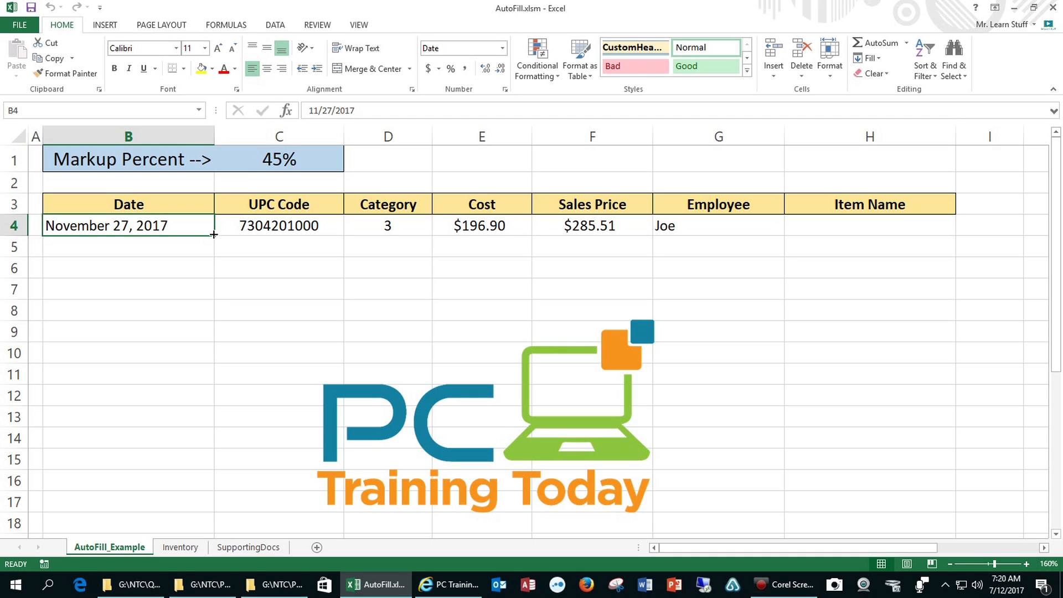
Fill the date in B4 and the UPC code in C4 down to row 17, both as incrementing series
{"action": "left_click_drag", "start_coordinate": [213, 234], "coordinate": [223, 507]}
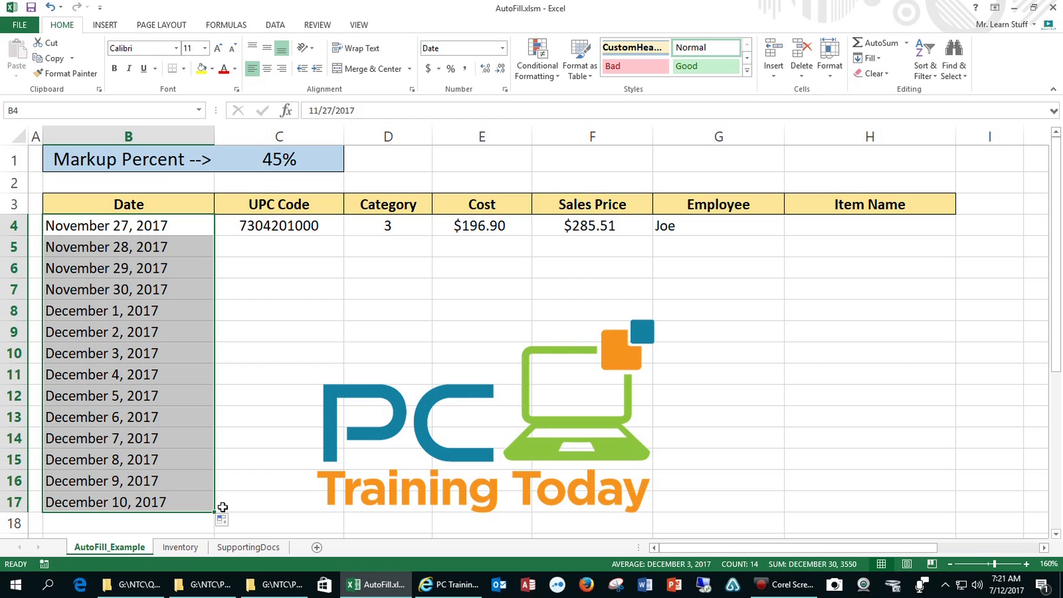
{"action": "left_click", "coordinate": [281, 226]}
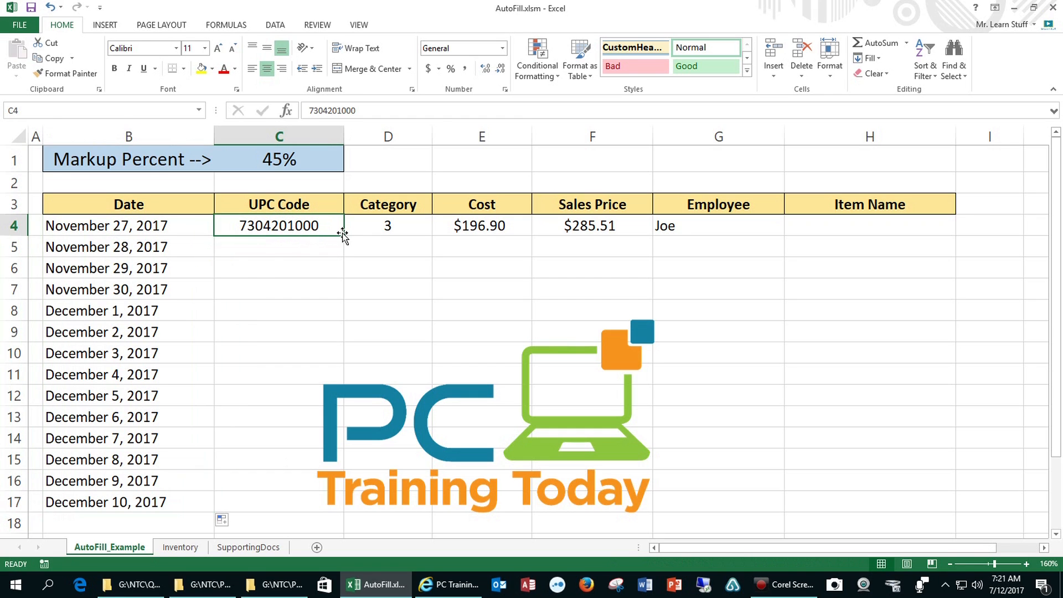
{"action": "left_click_drag", "start_coordinate": [343, 235], "coordinate": [343, 232]}
{"action": "key", "text": "Left"}
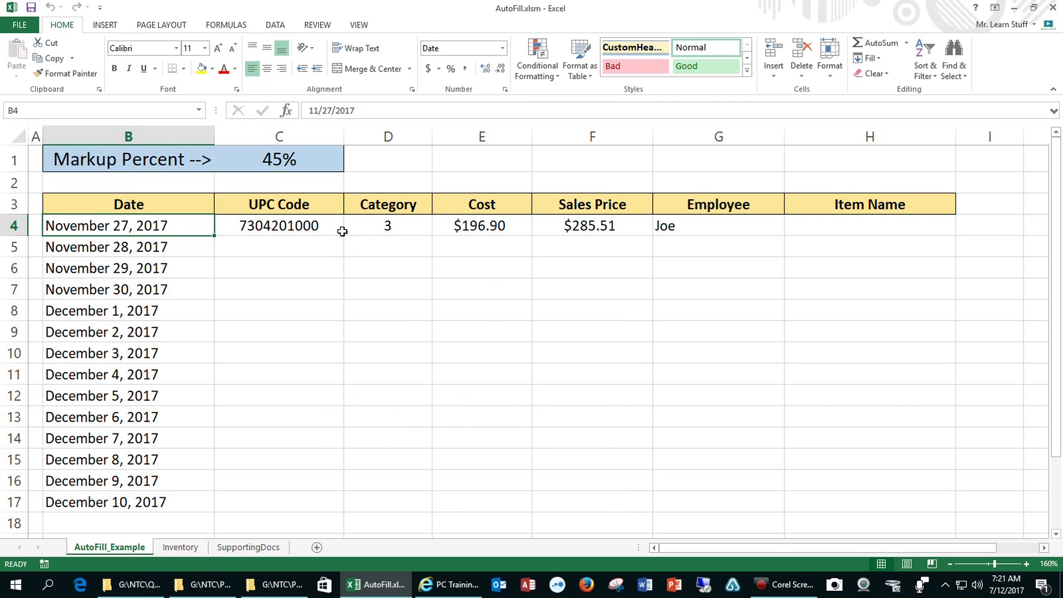
{"action": "left_click", "coordinate": [314, 227]}
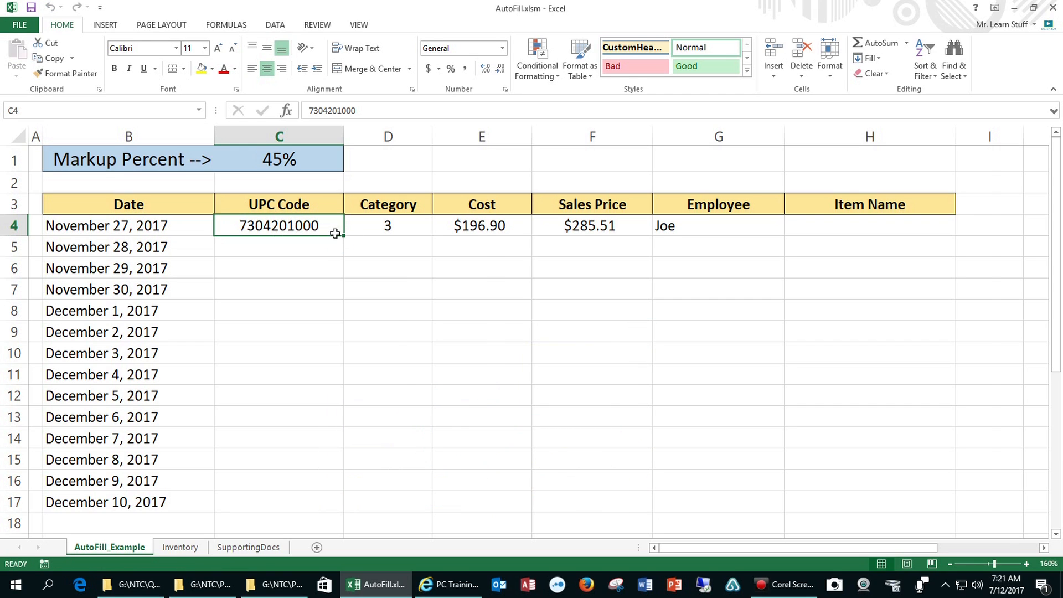
{"action": "left_click_drag", "start_coordinate": [343, 236], "coordinate": [339, 501]}
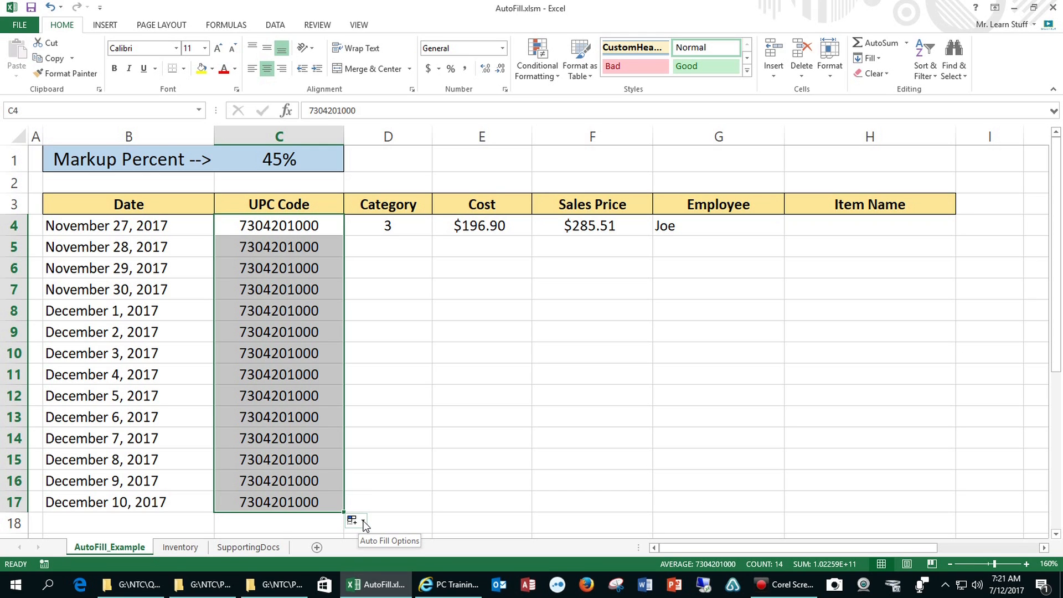
{"action": "left_click", "coordinate": [363, 521]}
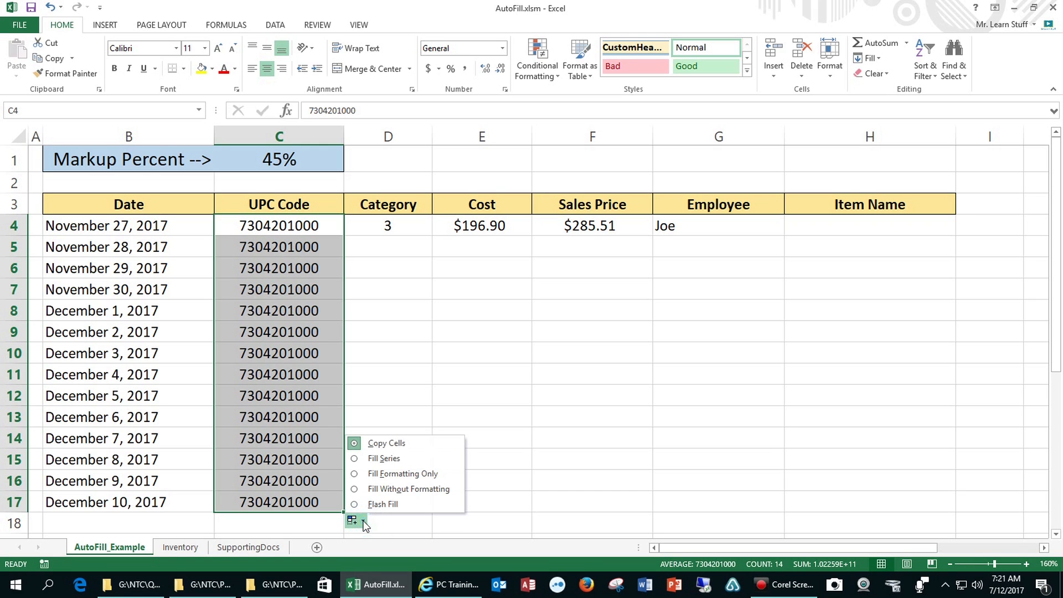
{"action": "left_click", "coordinate": [355, 460]}
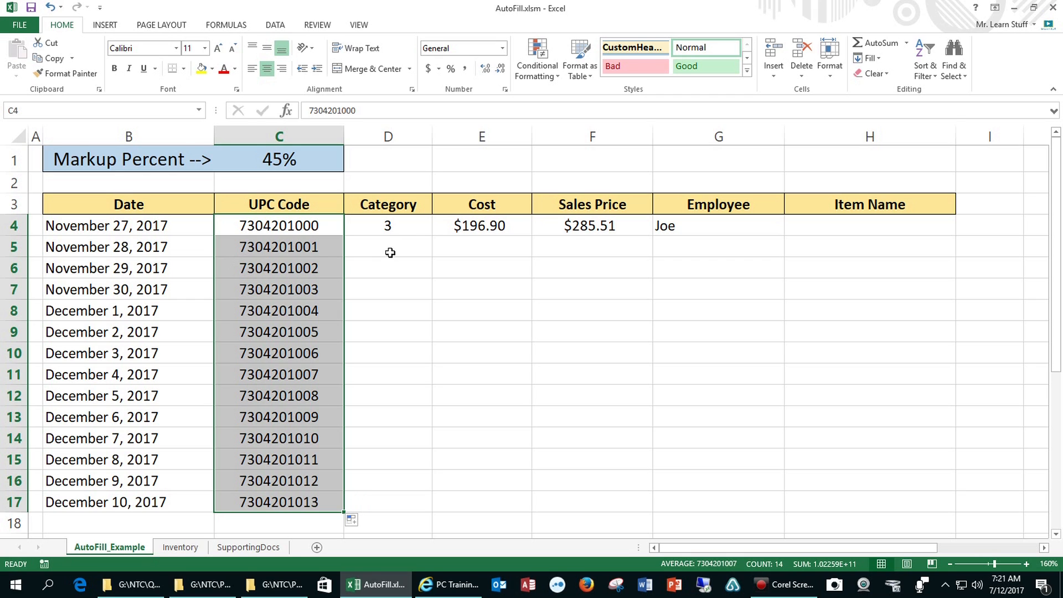
{"action": "left_click", "coordinate": [398, 230]}
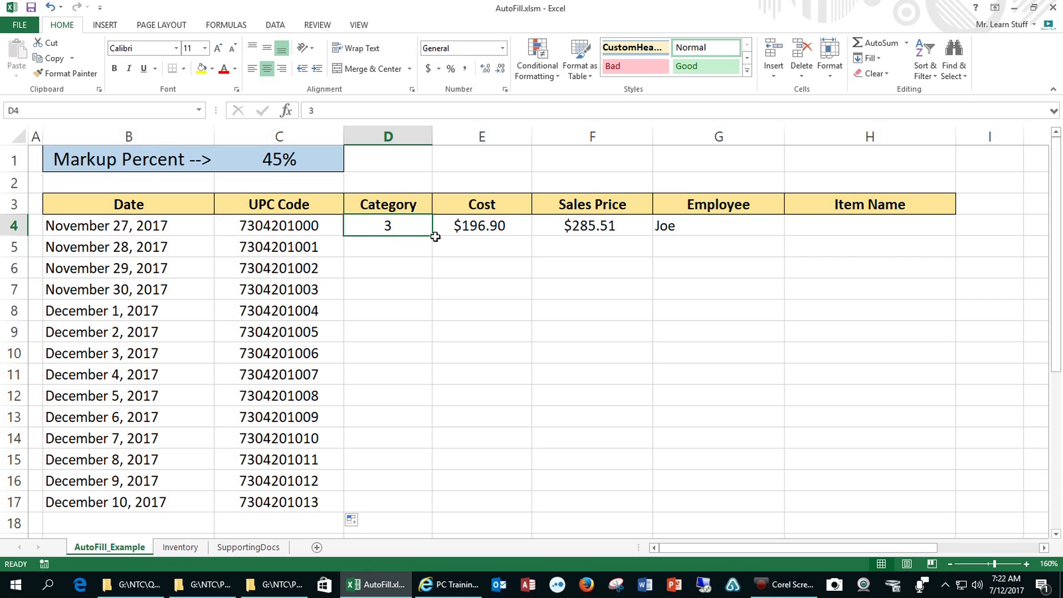
{"action": "left_click_drag", "start_coordinate": [431, 235], "coordinate": [425, 381]}
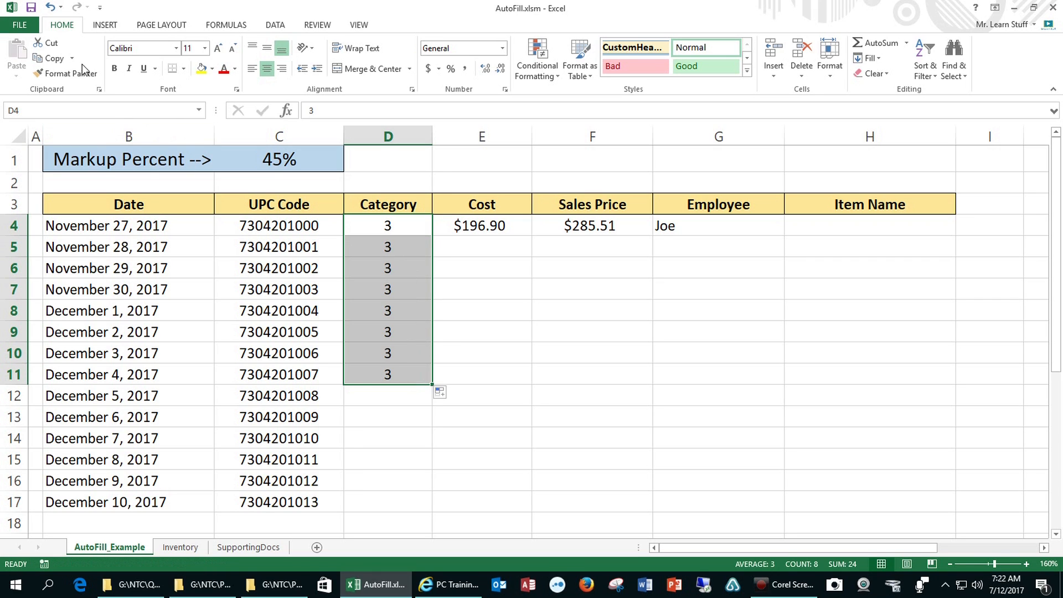
{"action": "left_click", "coordinate": [51, 12]}
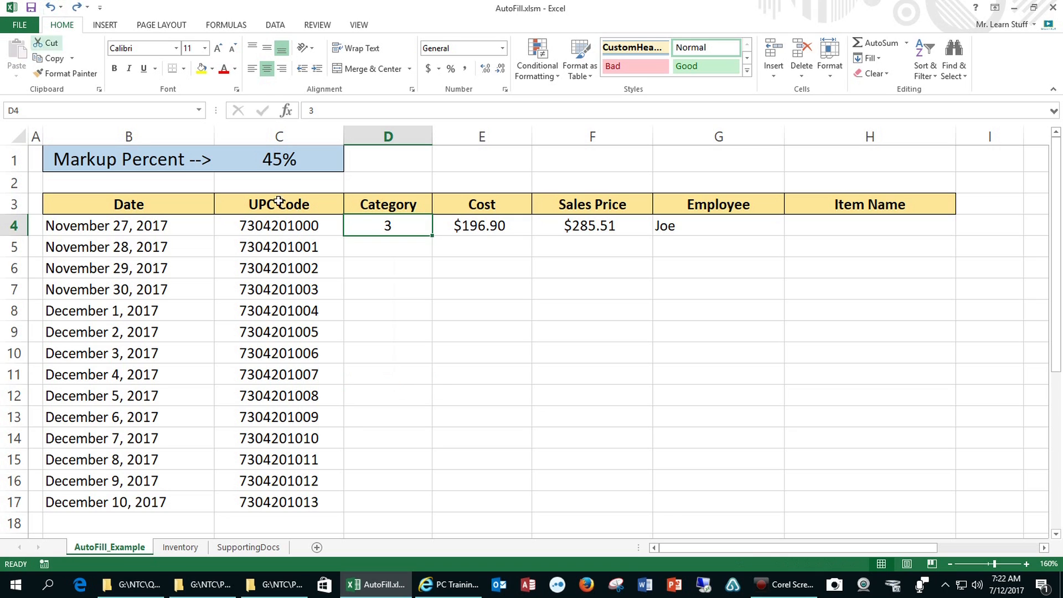
Enter 4 in D5 and extend the Category pattern from D4:D5 down to row 17
{"action": "left_click", "coordinate": [390, 244]}
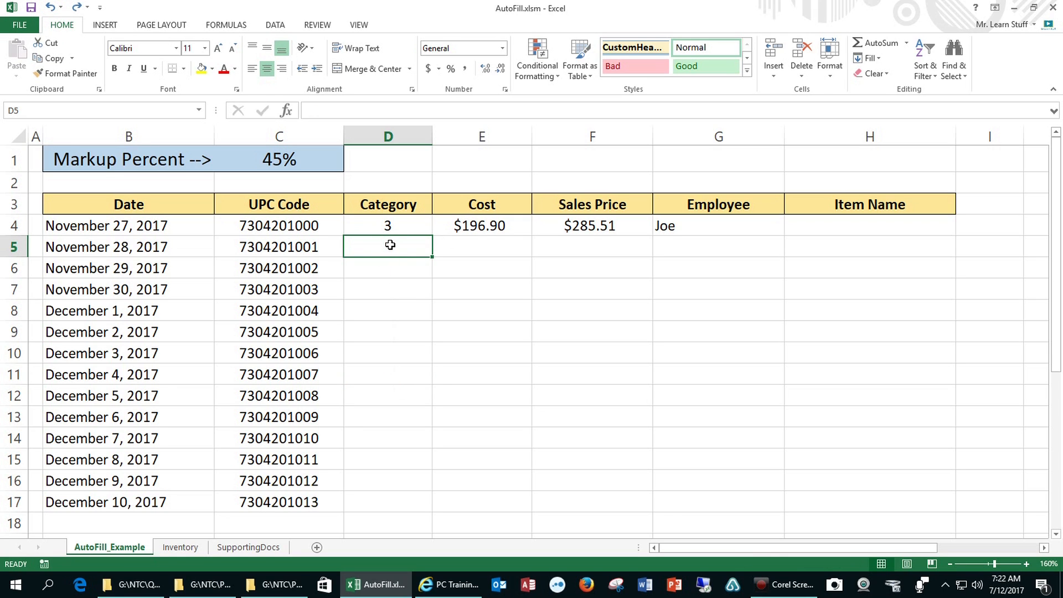
{"action": "type", "text": "4"}
{"action": "left_click", "coordinate": [391, 277]}
{"action": "left_click", "coordinate": [402, 221]}
{"action": "left_click_drag", "start_coordinate": [406, 244], "coordinate": [405, 250]}
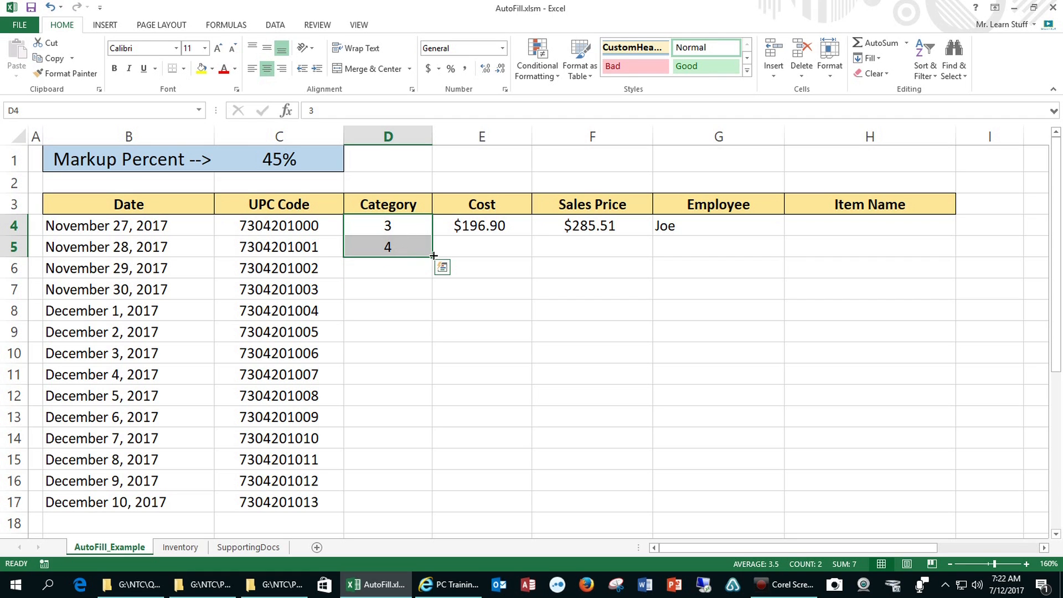
{"action": "left_click_drag", "start_coordinate": [433, 256], "coordinate": [429, 505]}
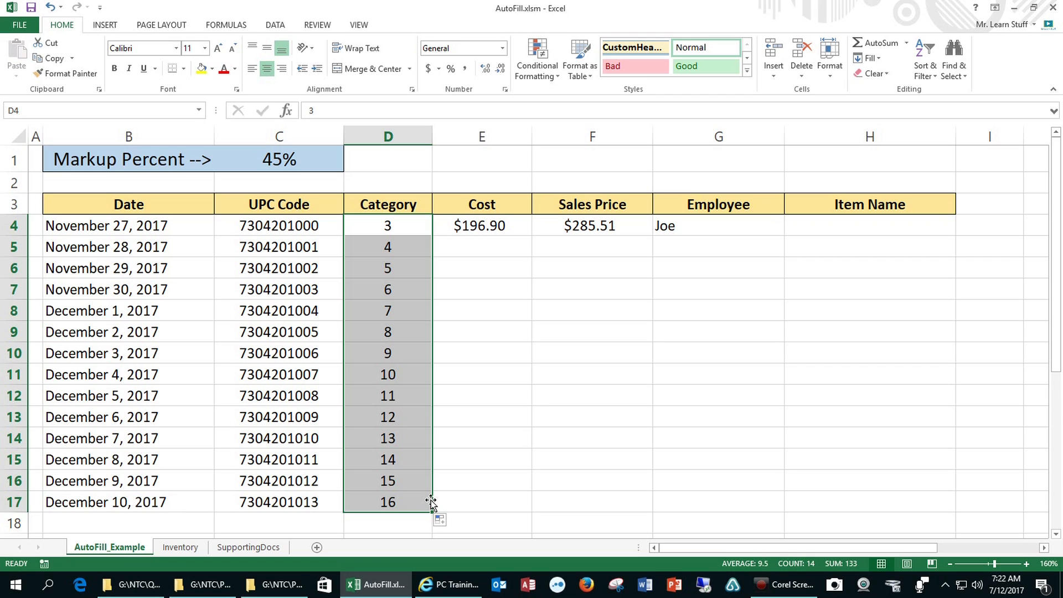
Fill the Cost formula in E4 and the Sales Price formula in F4 down to row 17
{"action": "left_click", "coordinate": [483, 228]}
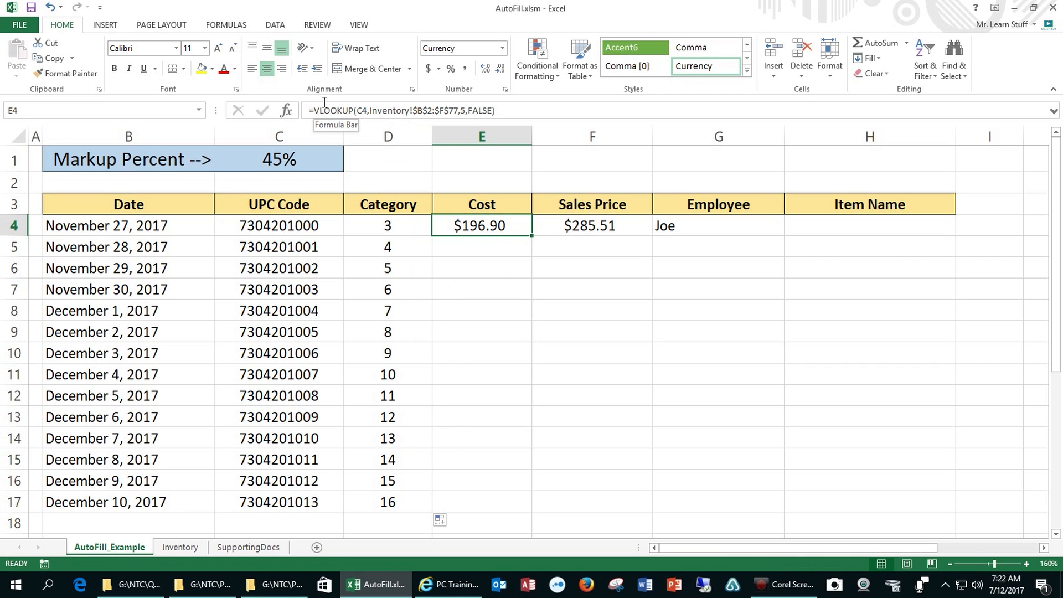
{"action": "double_click", "coordinate": [531, 235]}
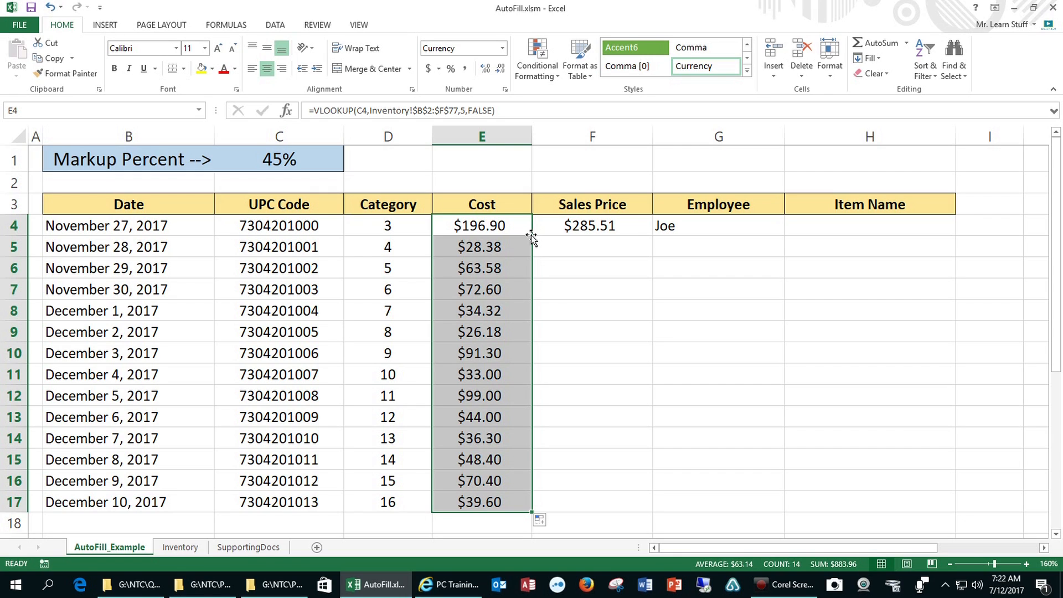
{"action": "left_click", "coordinate": [581, 227]}
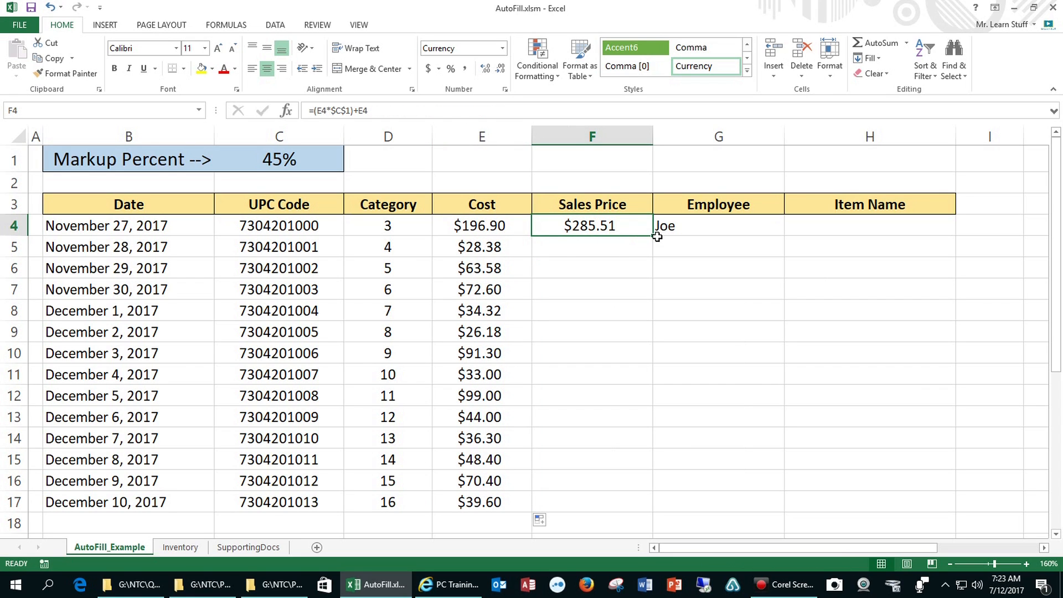
{"action": "left_click_drag", "start_coordinate": [652, 236], "coordinate": [637, 514]}
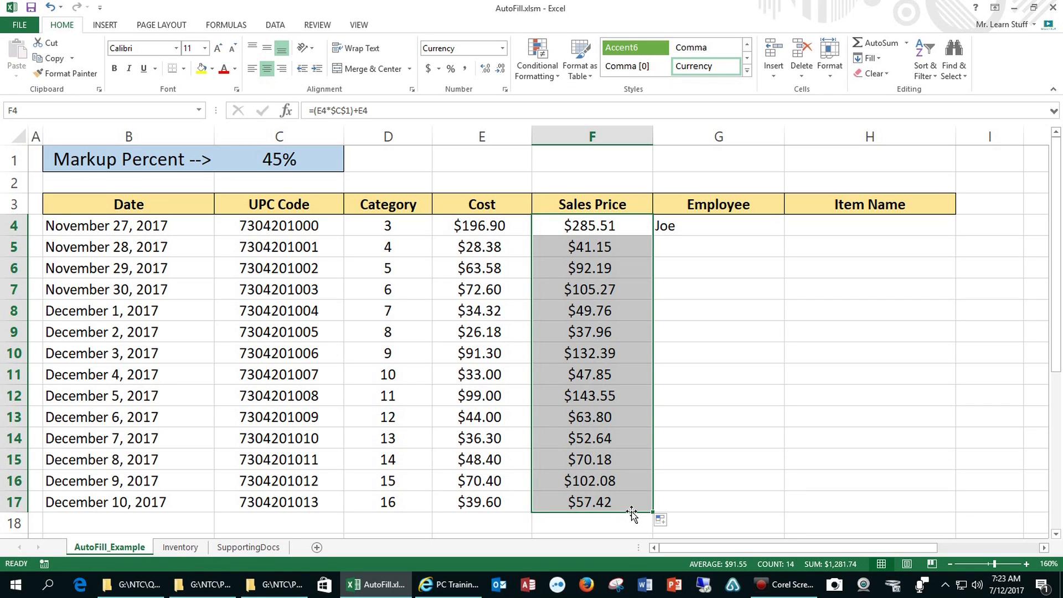
{"action": "left_click", "coordinate": [704, 227]}
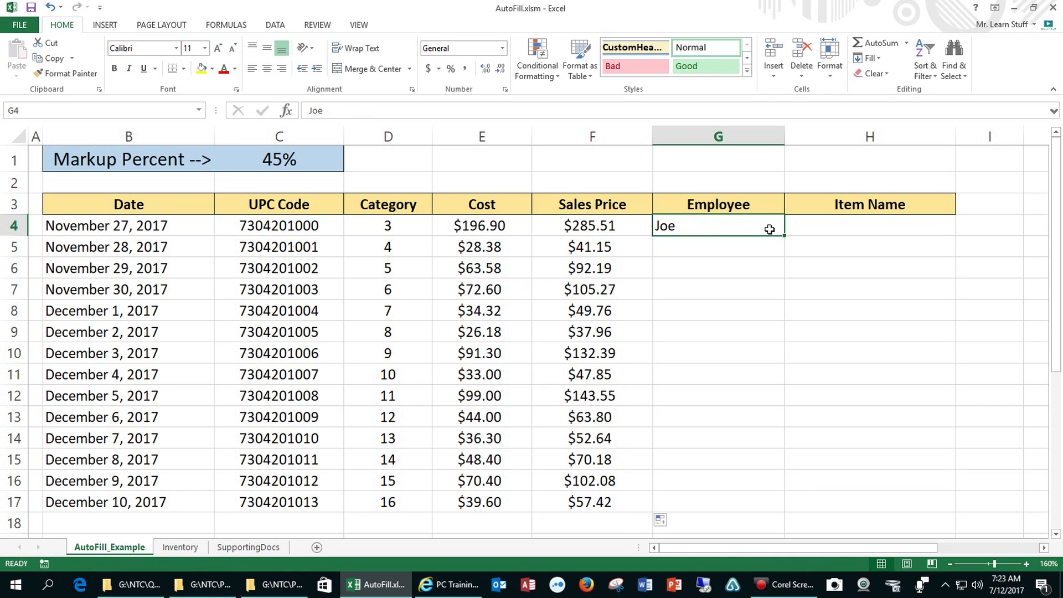
{"action": "left_click_drag", "start_coordinate": [784, 238], "coordinate": [771, 513]}
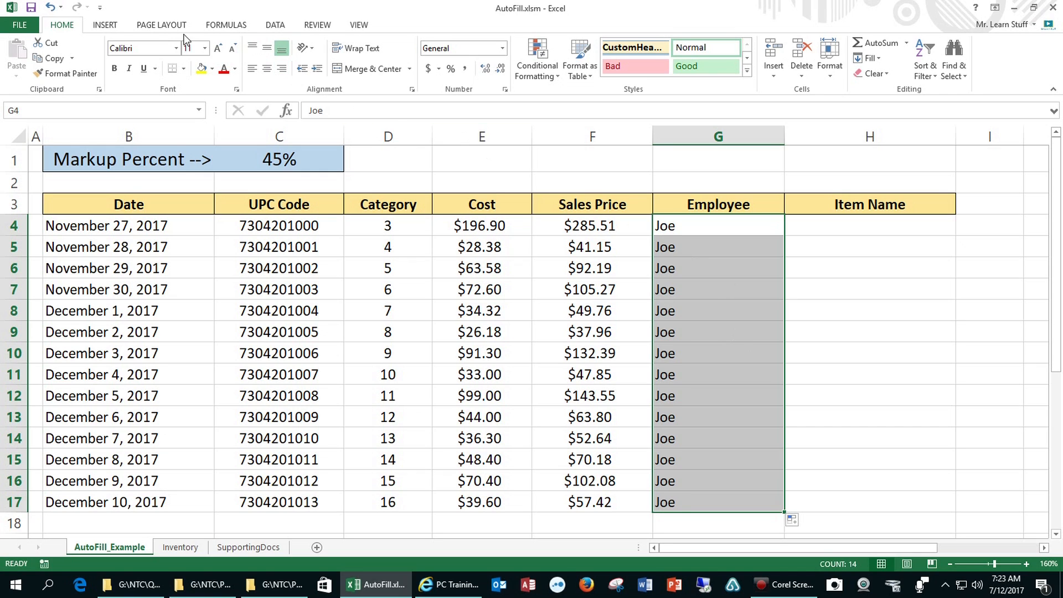
{"action": "left_click", "coordinate": [51, 8]}
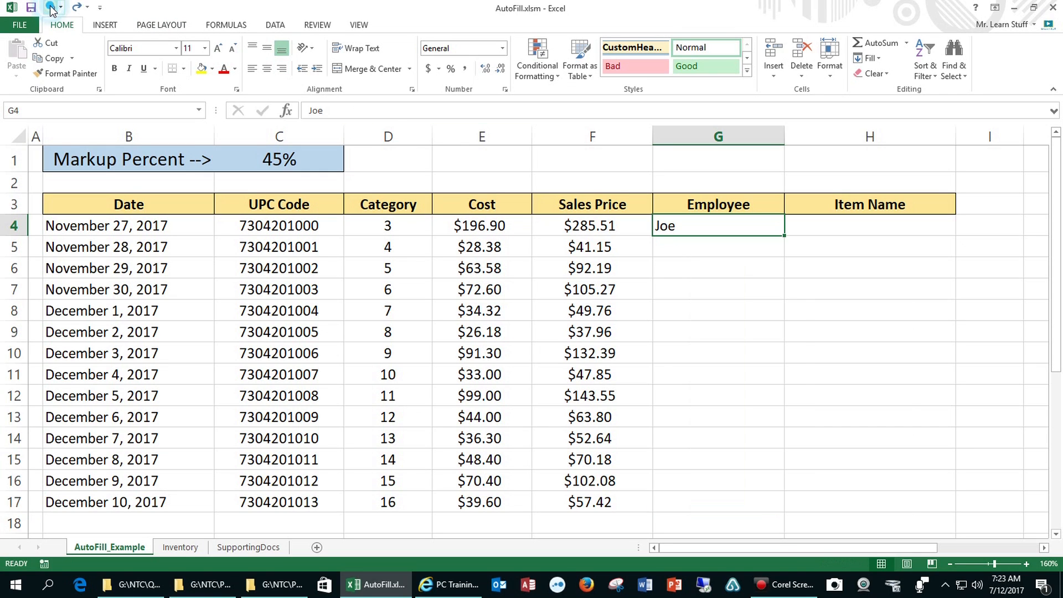
Open the custom lists editor from the advanced Excel options
{"action": "left_click", "coordinate": [17, 26]}
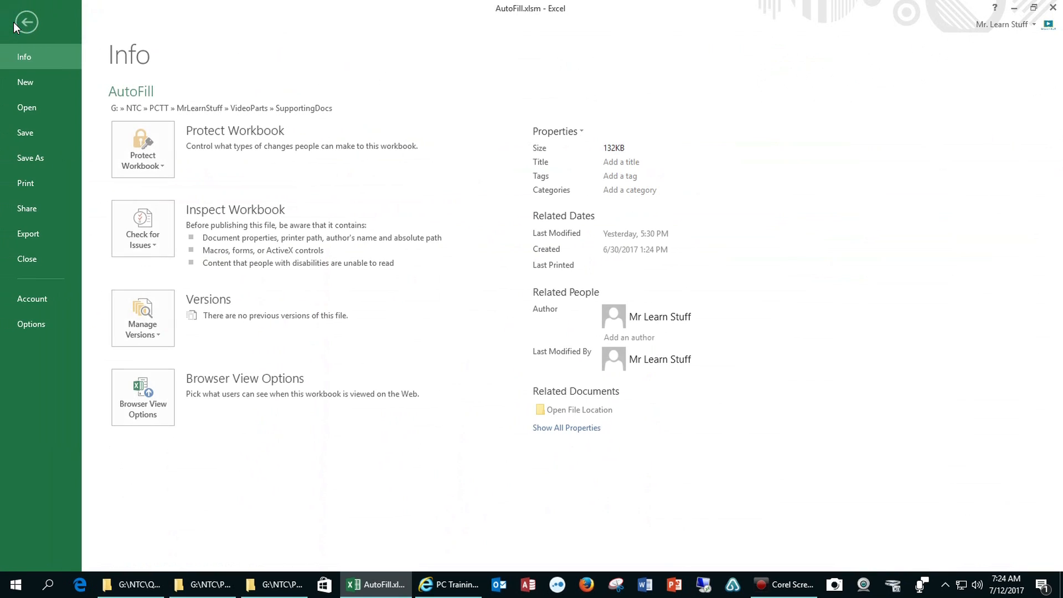
{"action": "left_click", "coordinate": [32, 326]}
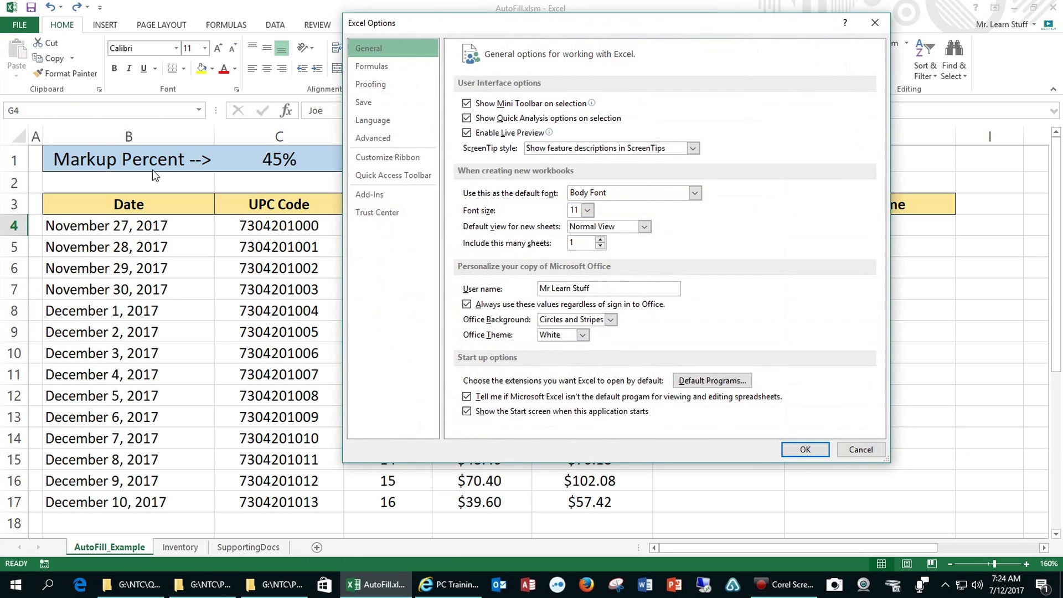
{"action": "left_click", "coordinate": [382, 139]}
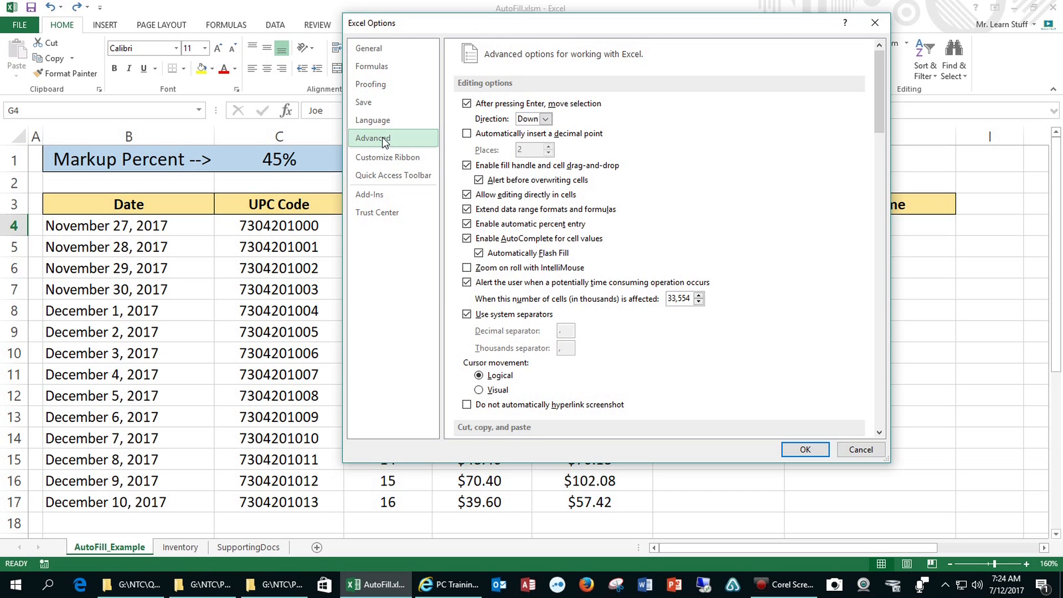
{"action": "left_click_drag", "start_coordinate": [879, 56], "coordinate": [879, 382]}
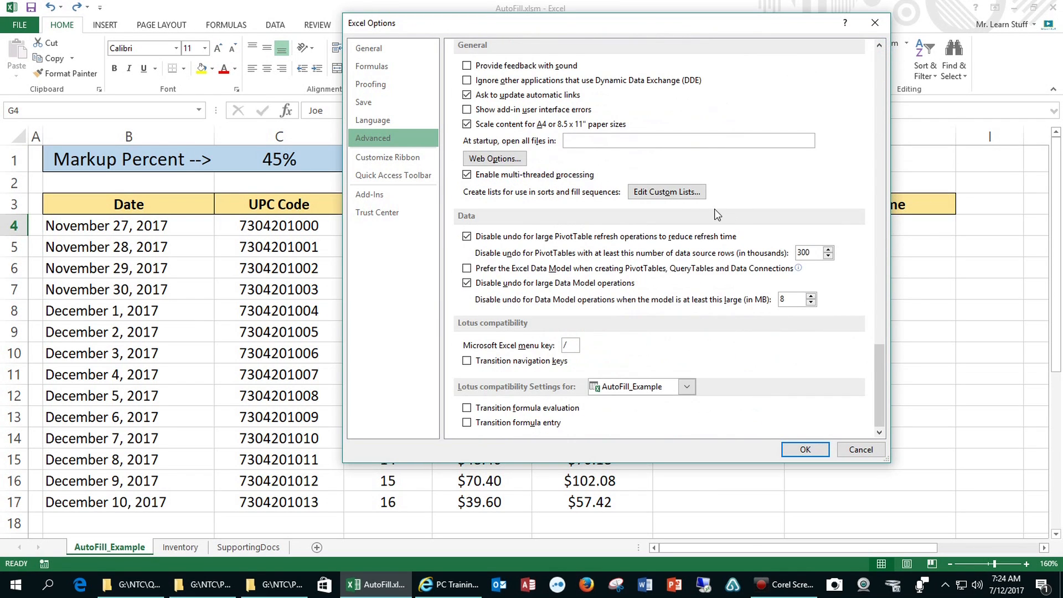
{"action": "left_click", "coordinate": [663, 191]}
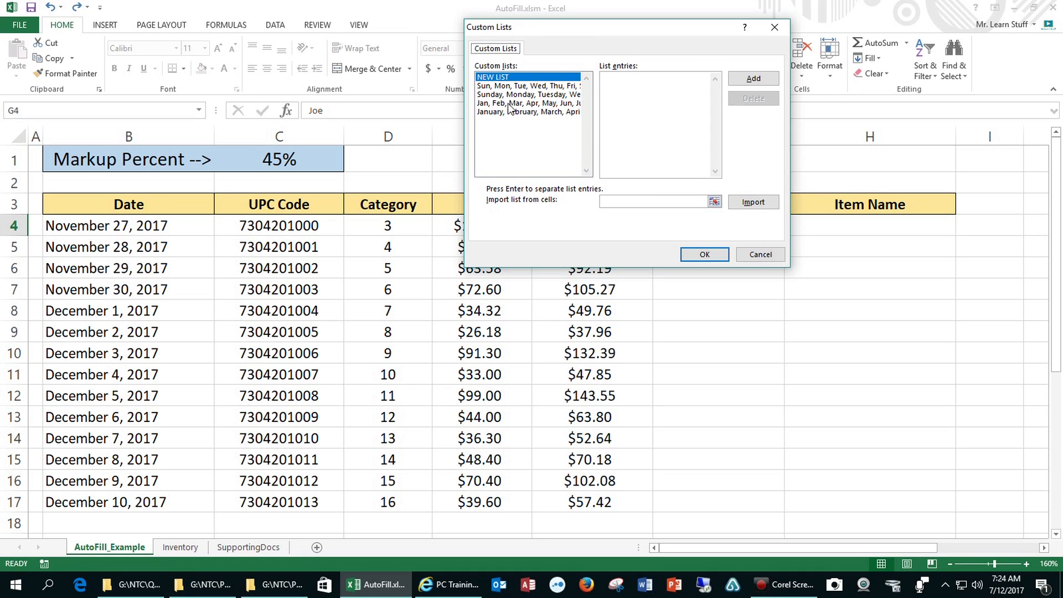
Add a custom list of the six employees' first names and use it to fill the Employee column from G4 down to row 17
{"action": "left_click", "coordinate": [624, 85]}
{"action": "type", "text": "Joe "}
{"action": "type", "text": "Steve "}
{"action": "type", "text": "Ricky "}
{"action": "type", "text": "Susan "}
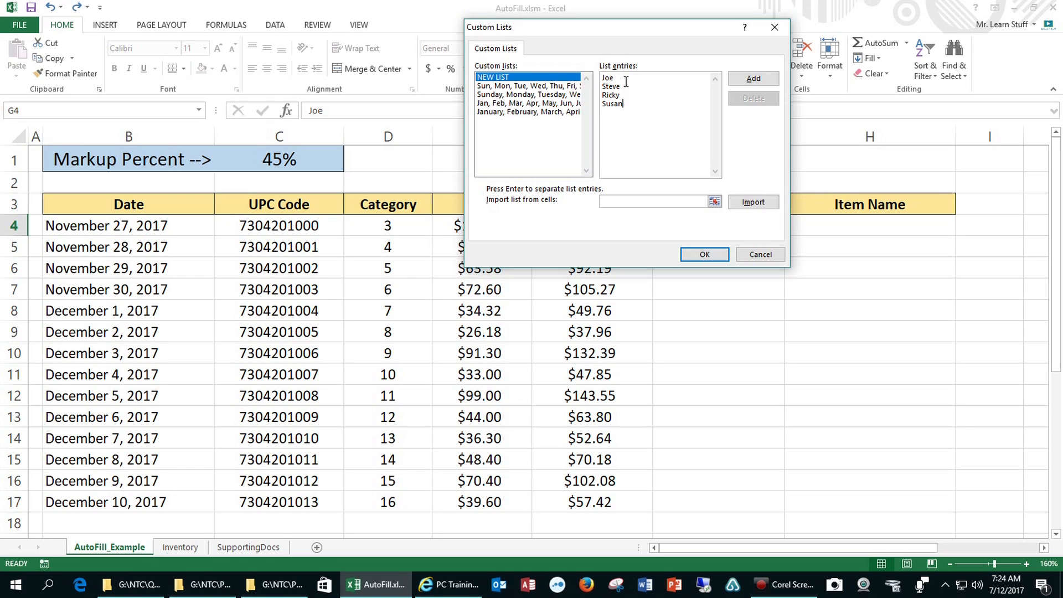
{"action": "type", "text": "James "}
{"action": "type", "text": "Smitty"}
{"action": "left_click", "coordinate": [751, 78]}
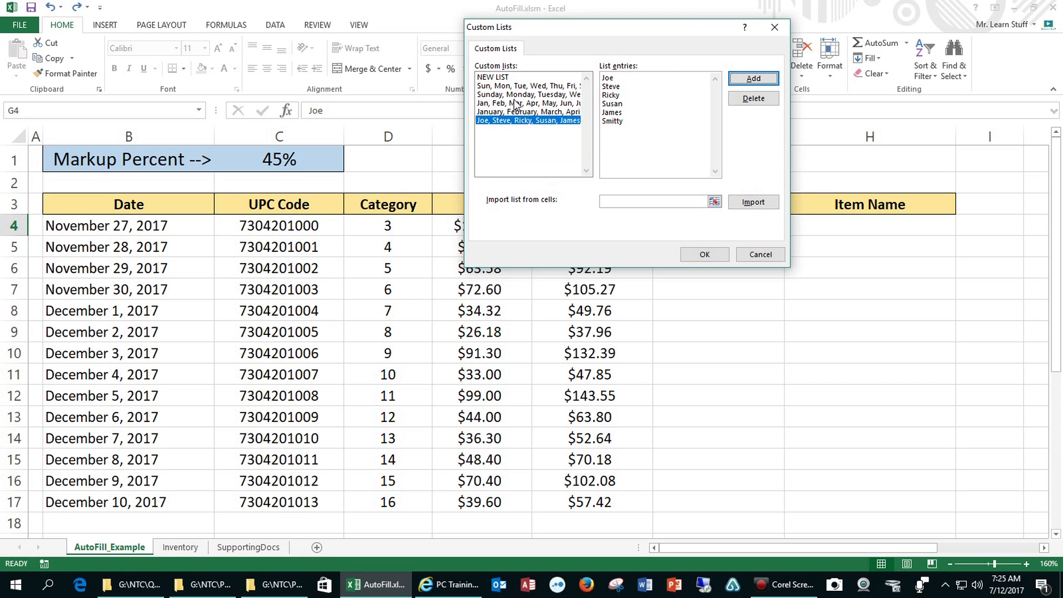
{"action": "left_click", "coordinate": [705, 255]}
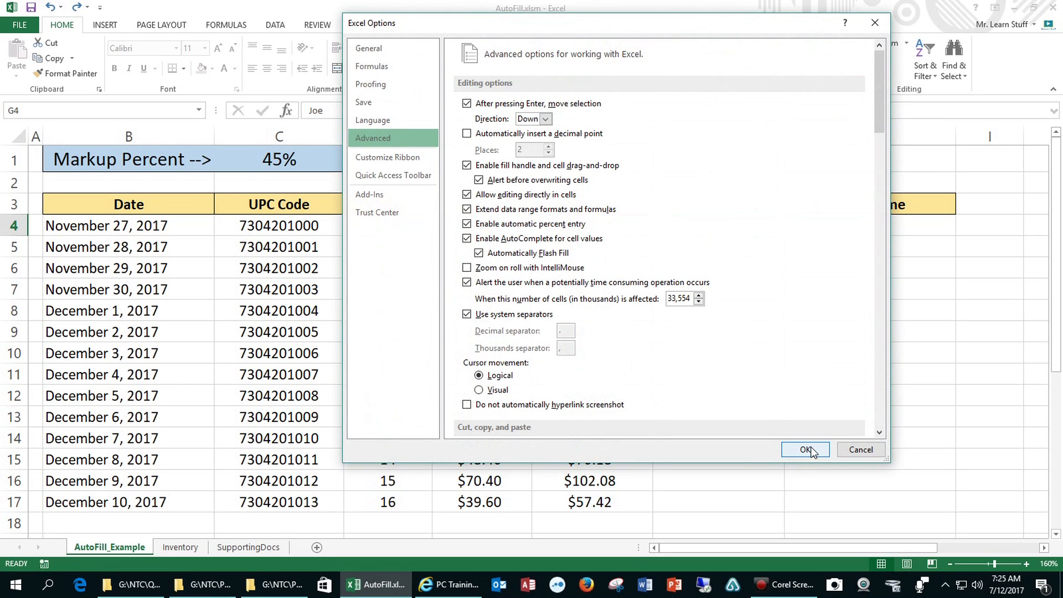
{"action": "left_click", "coordinate": [811, 450]}
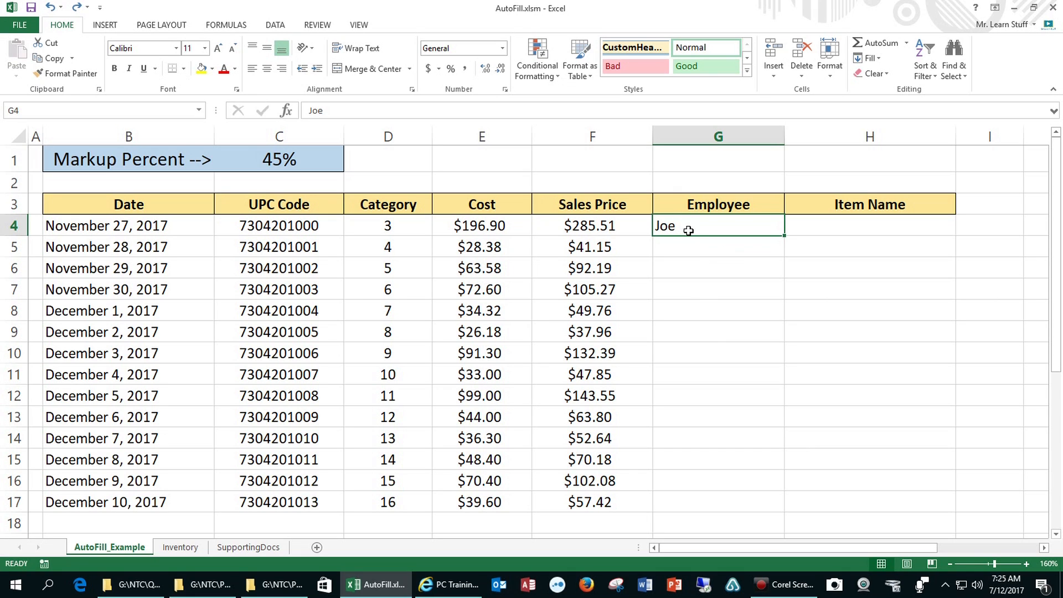
{"action": "left_click_drag", "start_coordinate": [785, 237], "coordinate": [777, 514]}
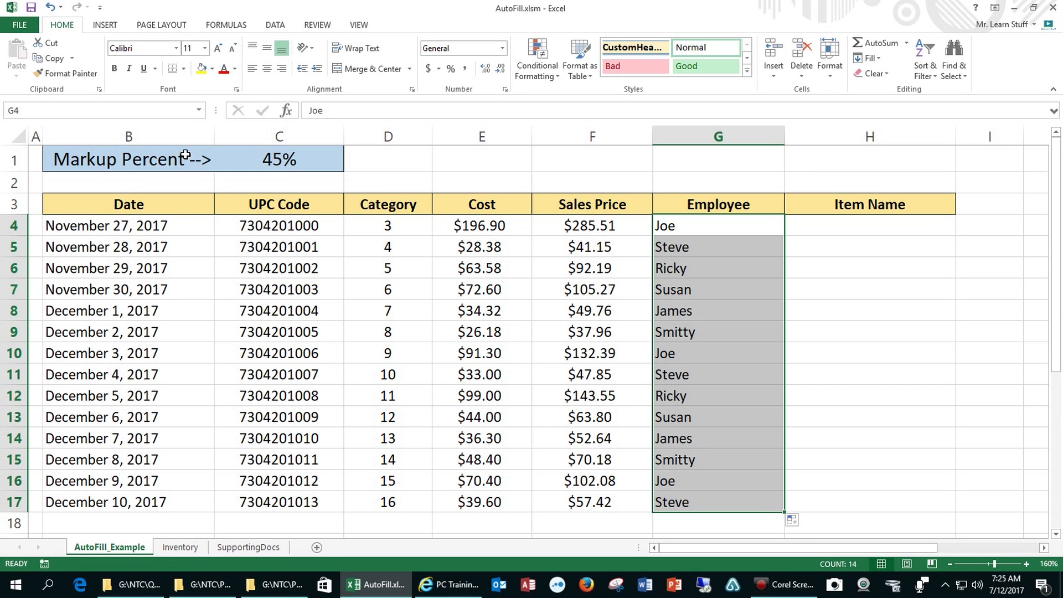
Open the custom lists editor again from the advanced Excel options
{"action": "left_click", "coordinate": [20, 25]}
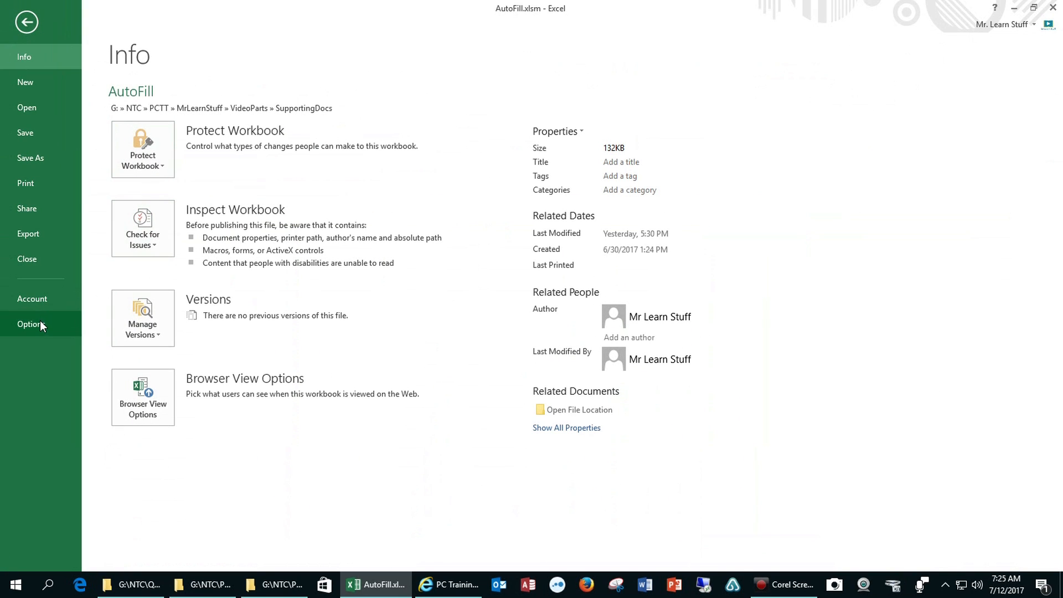
{"action": "left_click", "coordinate": [41, 322]}
{"action": "left_click", "coordinate": [391, 138]}
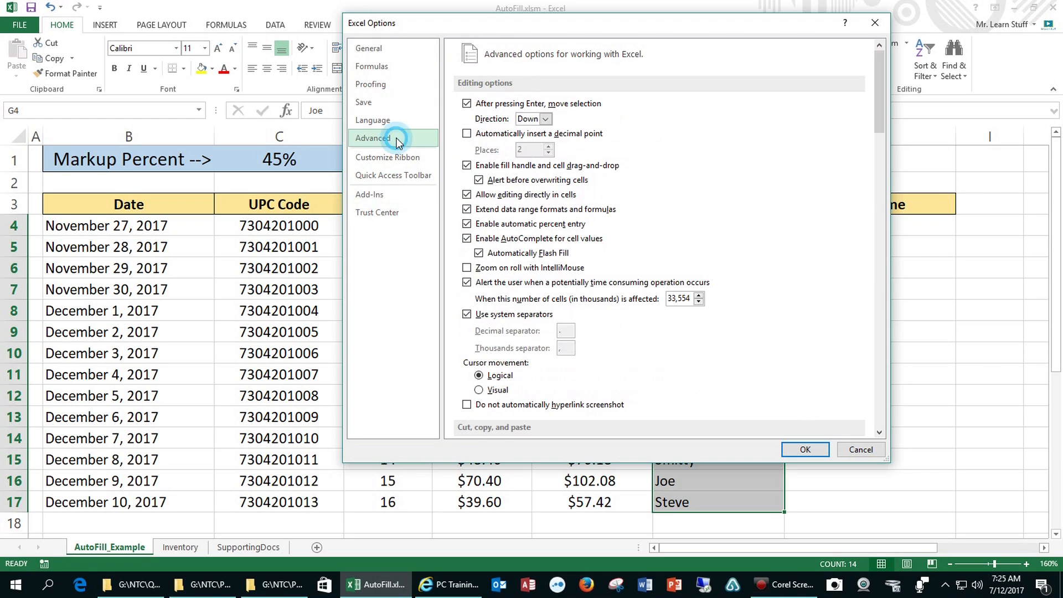
{"action": "left_click_drag", "start_coordinate": [880, 70], "coordinate": [886, 398]}
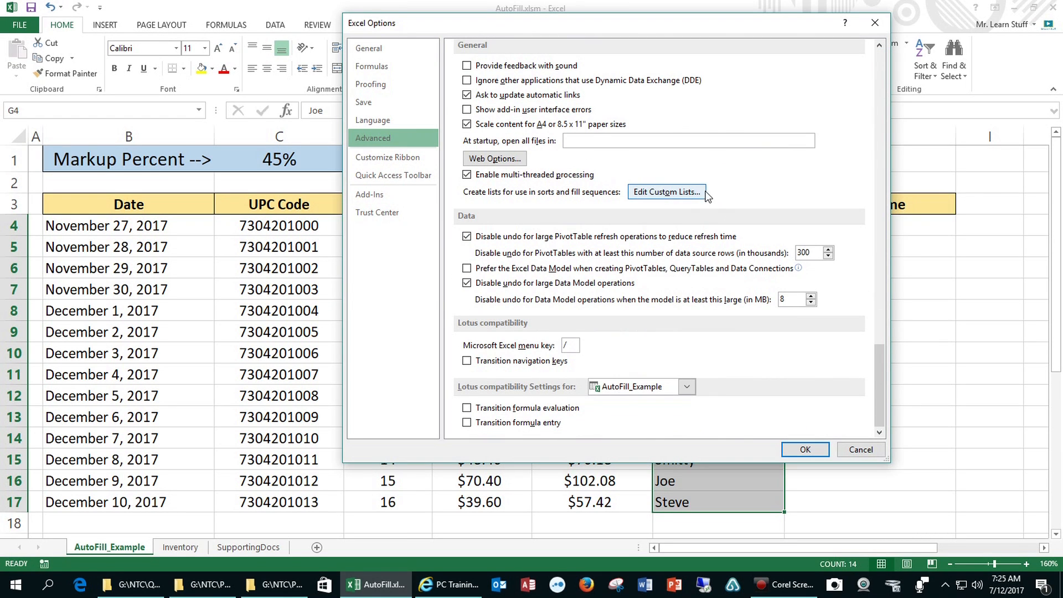
{"action": "left_click", "coordinate": [667, 194]}
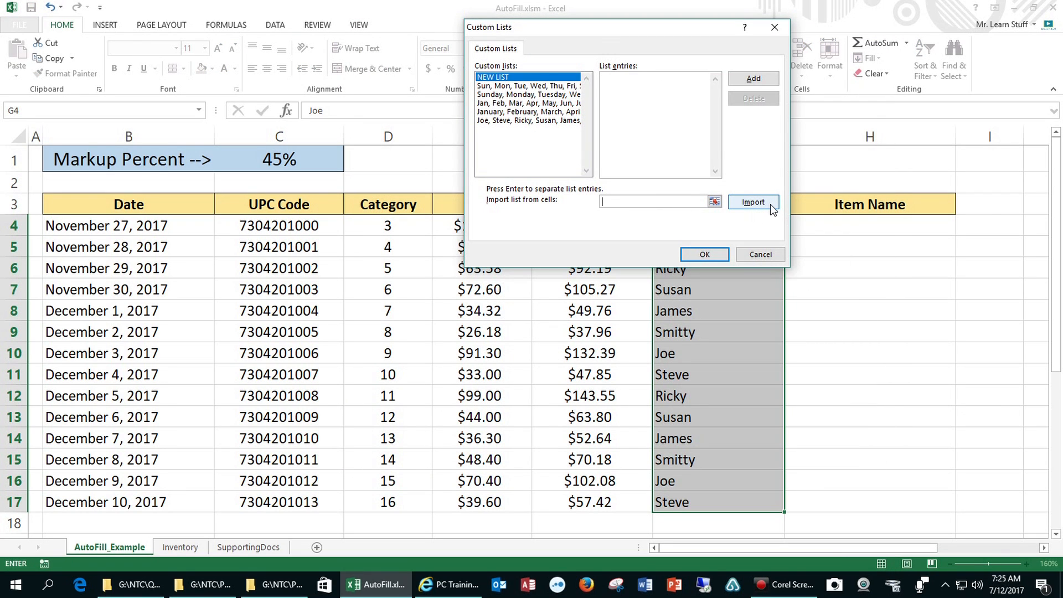
Set the custom list's import range to the item names in Inventory!$C$2:$C$77
{"action": "left_click", "coordinate": [713, 202]}
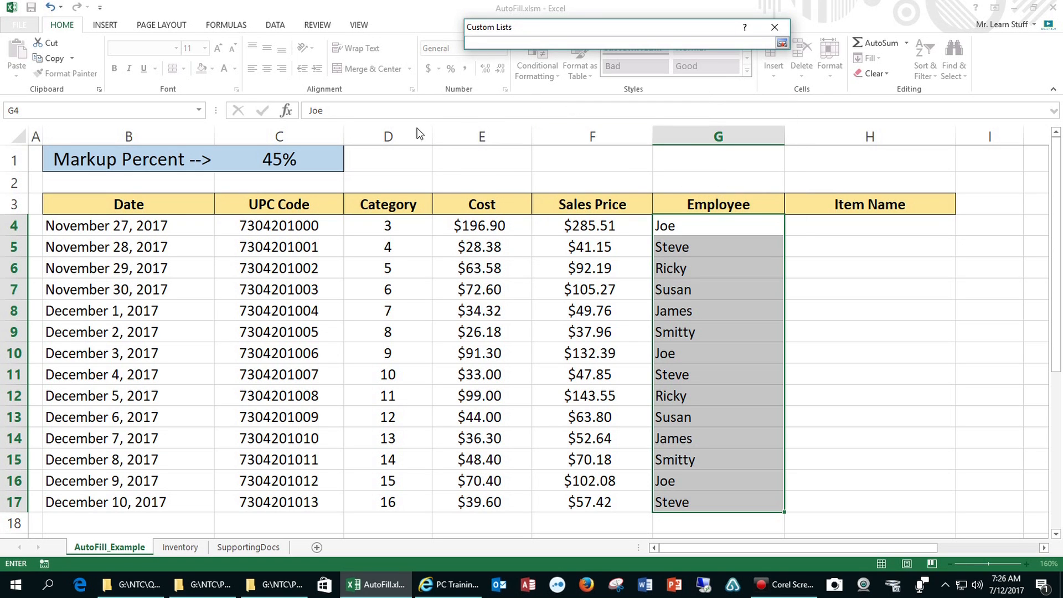
{"action": "left_click", "coordinate": [180, 547]}
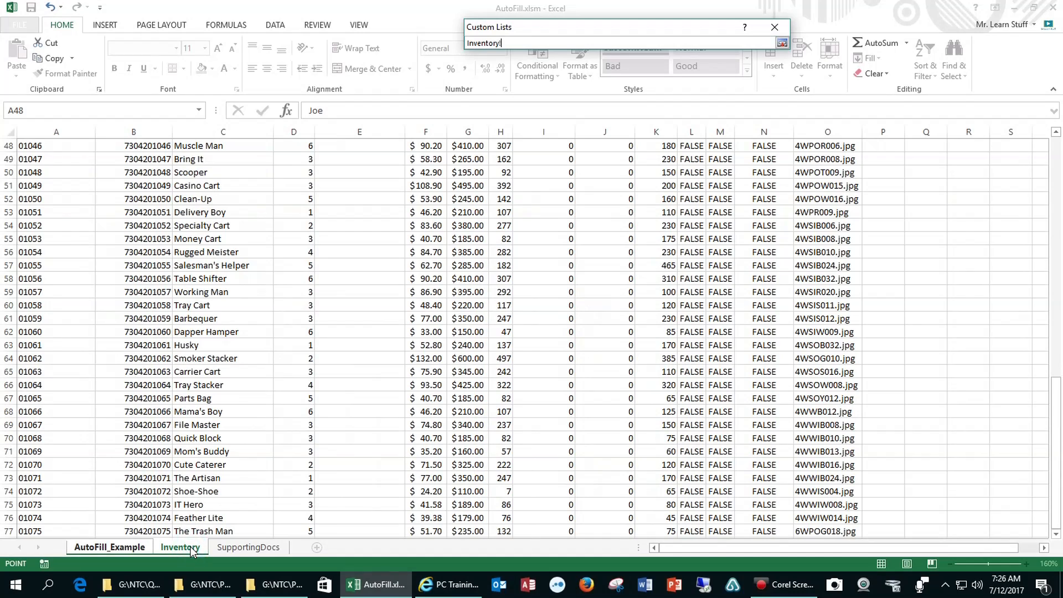
{"action": "left_click", "coordinate": [195, 226]}
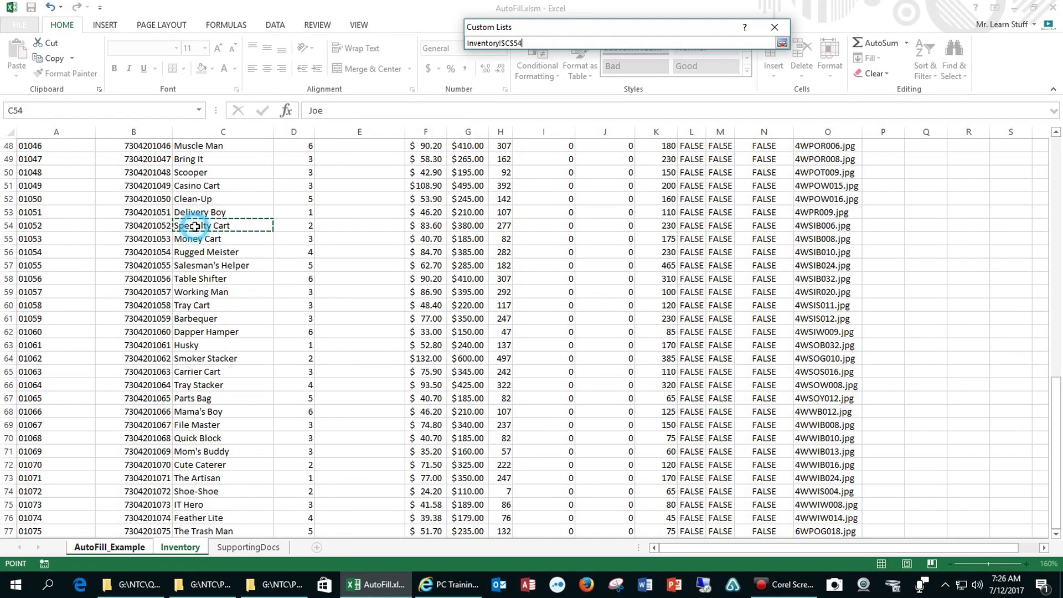
{"action": "key", "text": "Down"}
{"action": "key", "text": "Down"}
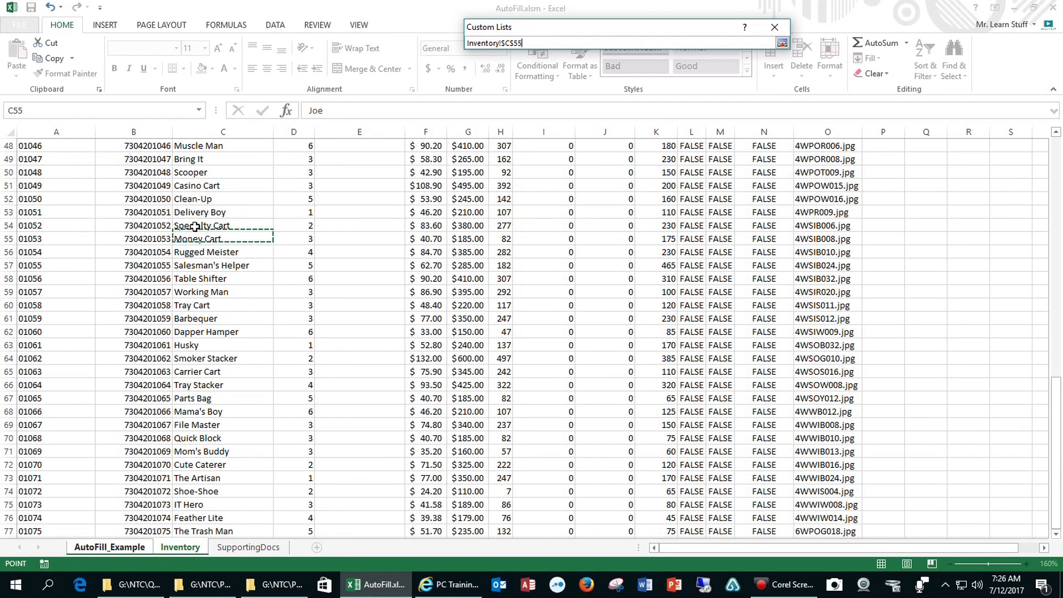
{"action": "key", "text": "Down"}
{"action": "key", "text": "Down"}
{"action": "key", "text": "Down"}
{"action": "key", "text": "Down"}
{"action": "key", "text": "Down"}
{"action": "key", "text": "Down"}
{"action": "key", "text": "Down"}
{"action": "key", "text": "Down"}
{"action": "key", "text": "Down"}
{"action": "key", "text": "Down"}
{"action": "key", "text": "Down"}
{"action": "key", "text": "Down"}
{"action": "key", "text": "Down"}
{"action": "key", "text": "Down"}
{"action": "key", "text": "Down"}
{"action": "key", "text": "Down"}
{"action": "key", "text": "Down"}
{"action": "key", "text": "Down"}
{"action": "key", "text": "Down"}
{"action": "key", "text": "Down"}
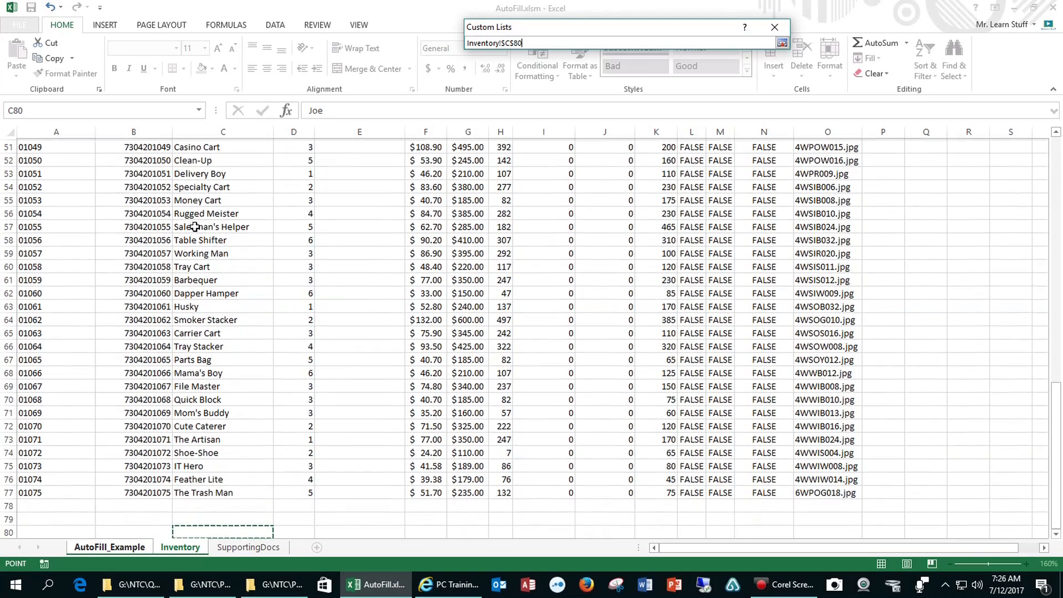
{"action": "key", "text": "Up"}
{"action": "key", "text": "End"}
{"action": "key", "text": "shift+Up"}
{"action": "key", "text": "shift+Down"}
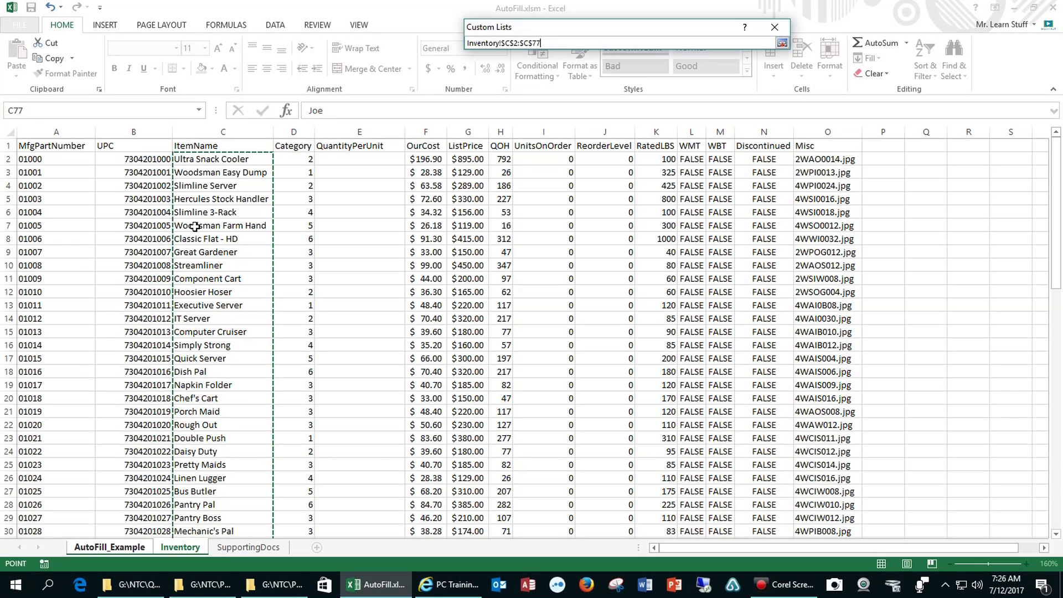
{"action": "key", "text": "Return"}
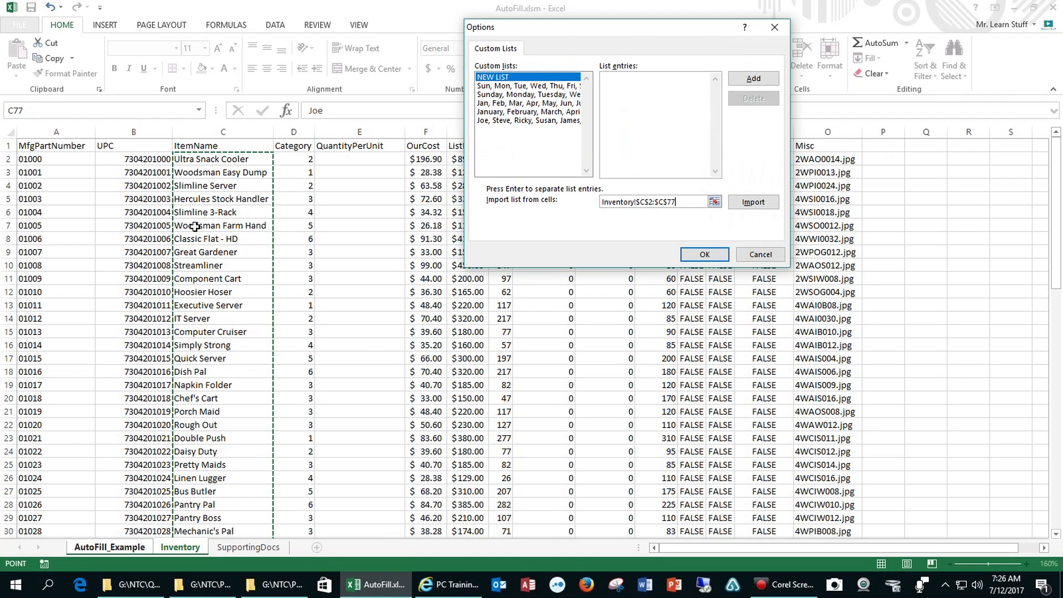
Import the item names as a new custom list and accept the list and option changes
{"action": "left_click", "coordinate": [753, 203]}
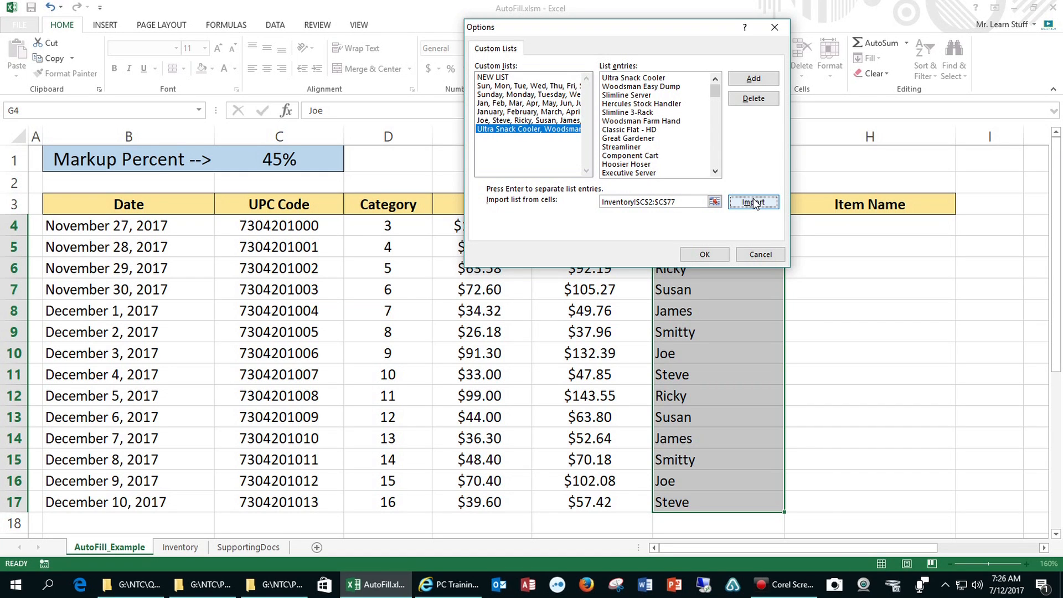
{"action": "left_click", "coordinate": [713, 254]}
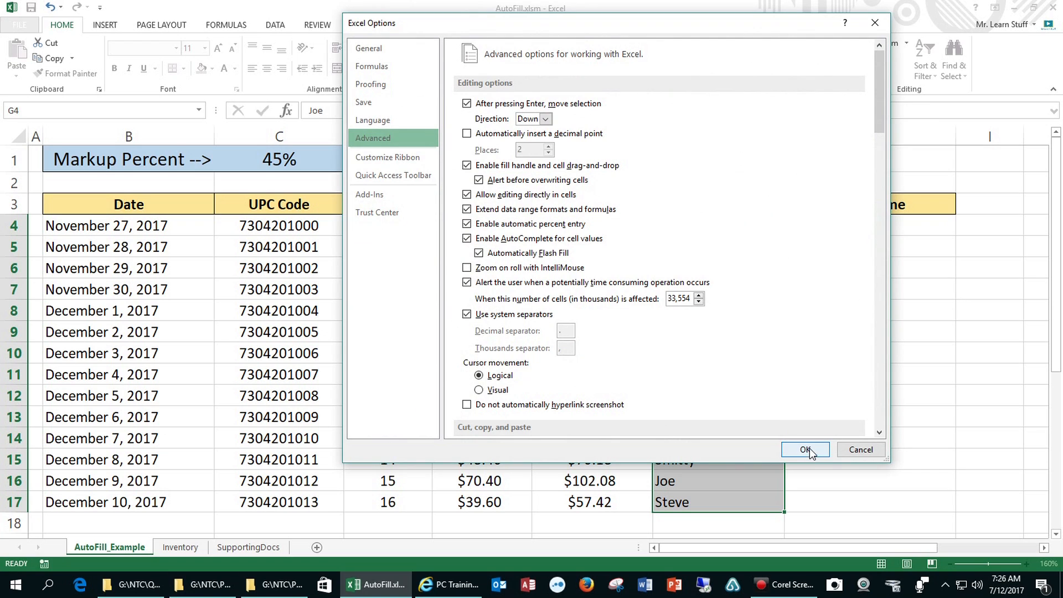
{"action": "left_click", "coordinate": [806, 450]}
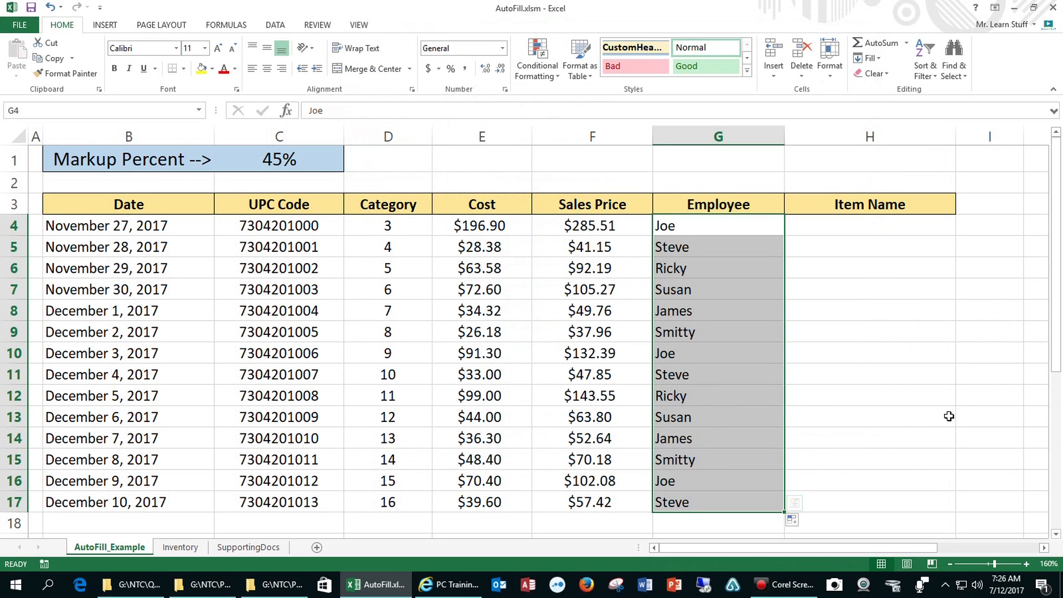
Enter Streamliner in H4 and use the imported list to fill the Item Name column down to row 17
{"action": "left_click", "coordinate": [849, 226]}
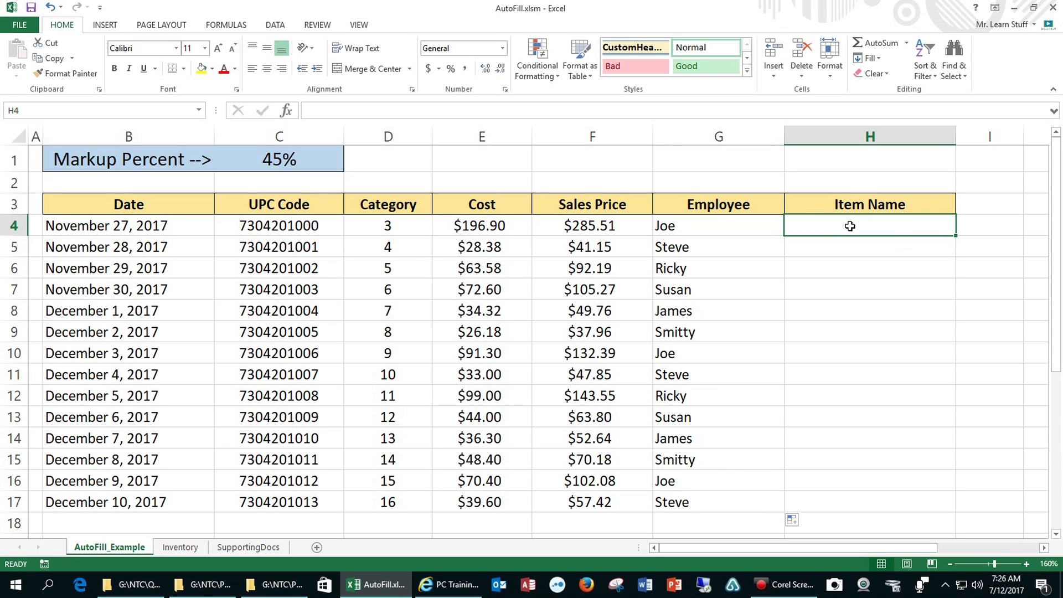
{"action": "type", "text": "Streamliner"}
{"action": "key", "text": "Return"}
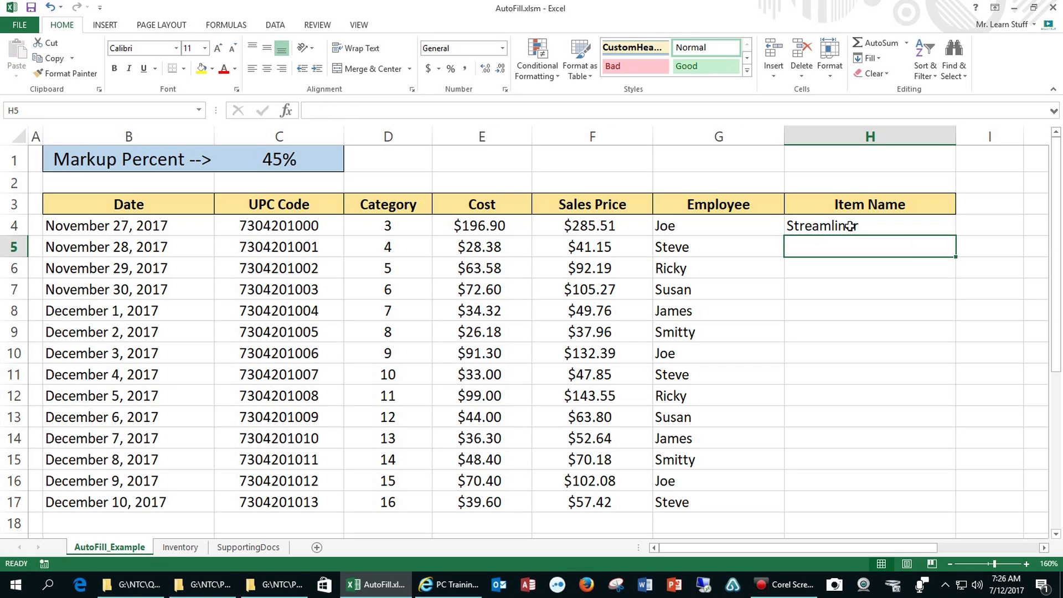
{"action": "left_click", "coordinate": [850, 226]}
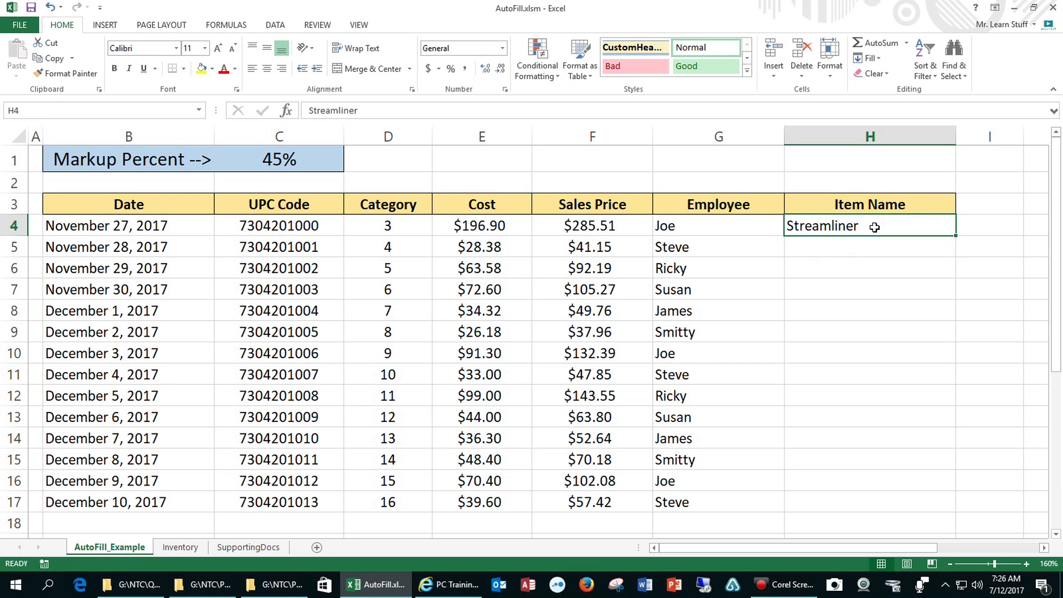
{"action": "double_click", "coordinate": [956, 236]}
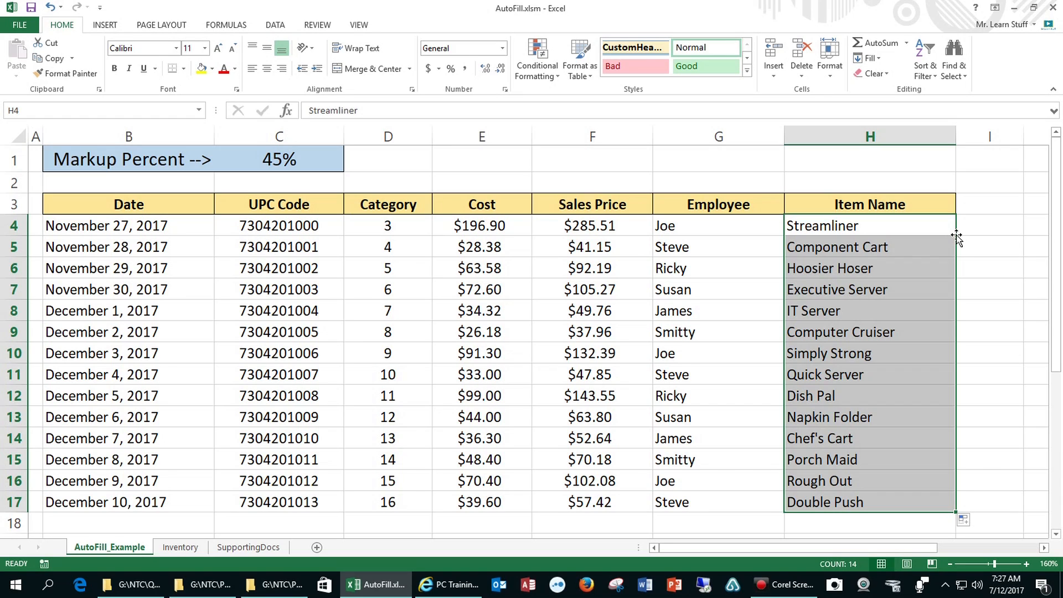
Give cell H4 a light green fill and underline its text
{"action": "left_click", "coordinate": [823, 224]}
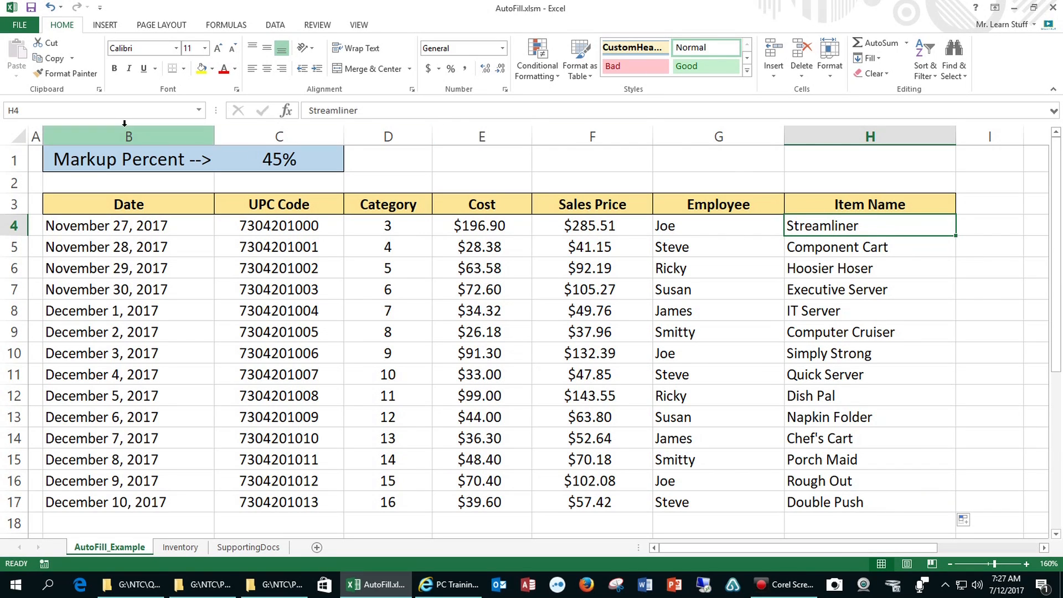
{"action": "left_click", "coordinate": [212, 68]}
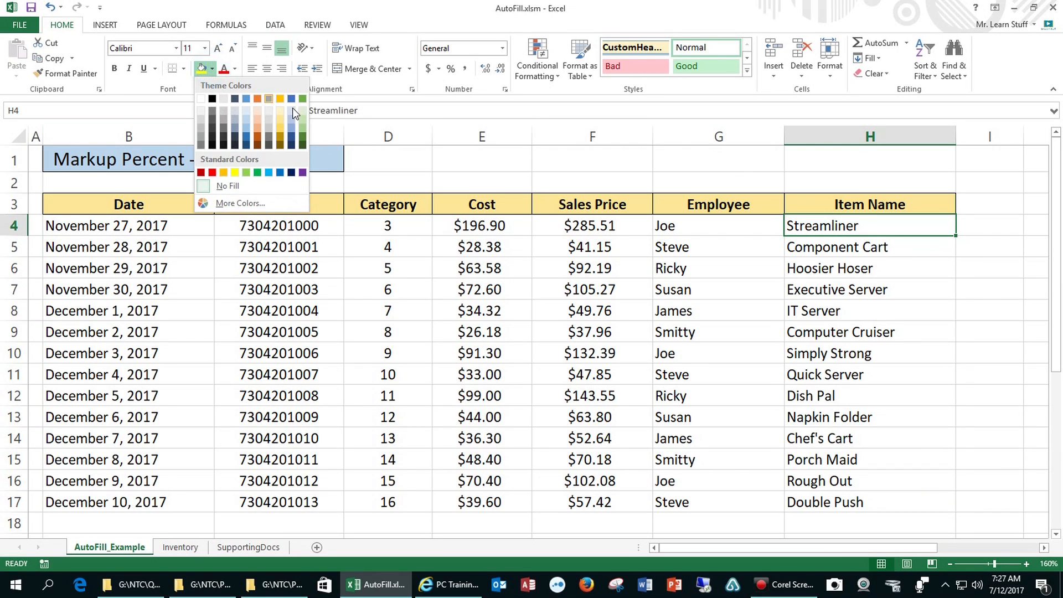
{"action": "left_click", "coordinate": [303, 122]}
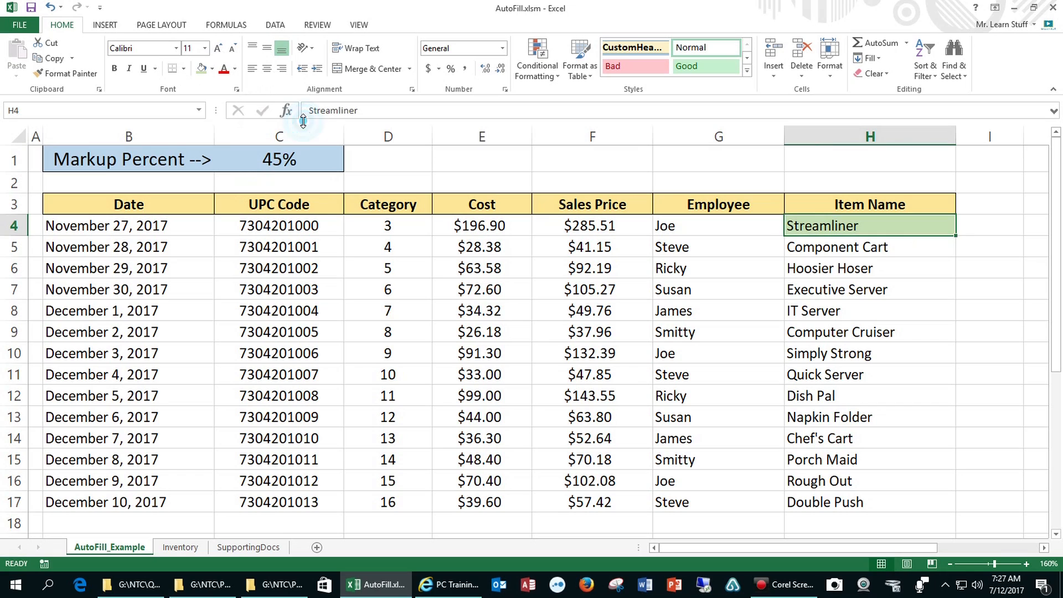
{"action": "left_click", "coordinate": [144, 68]}
Fill only the formatting of H4 down the Item Name column to row 17
{"action": "left_click_drag", "start_coordinate": [956, 235], "coordinate": [950, 515]}
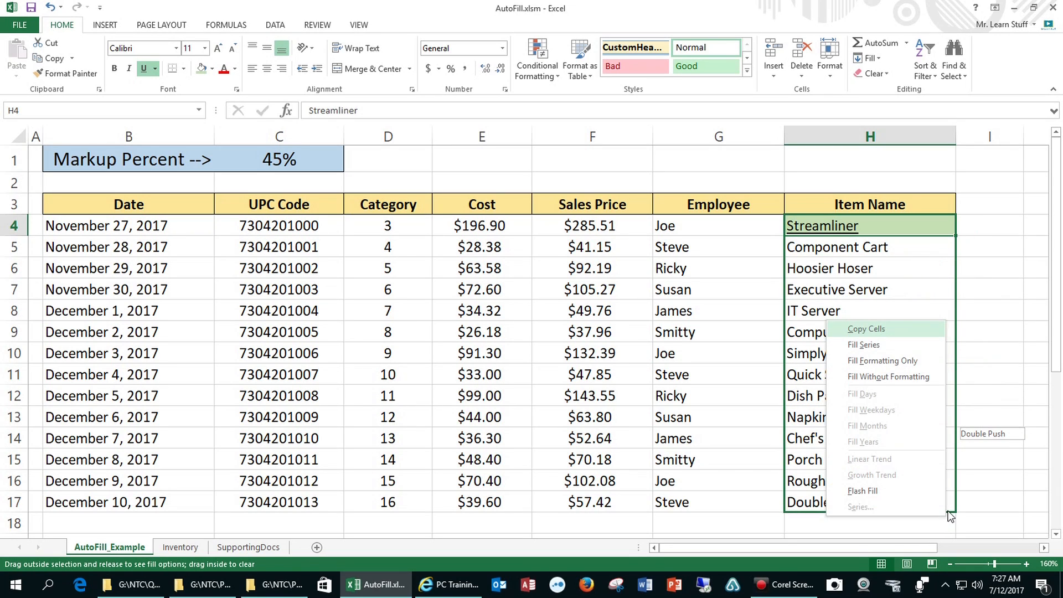
{"action": "left_click", "coordinate": [880, 362]}
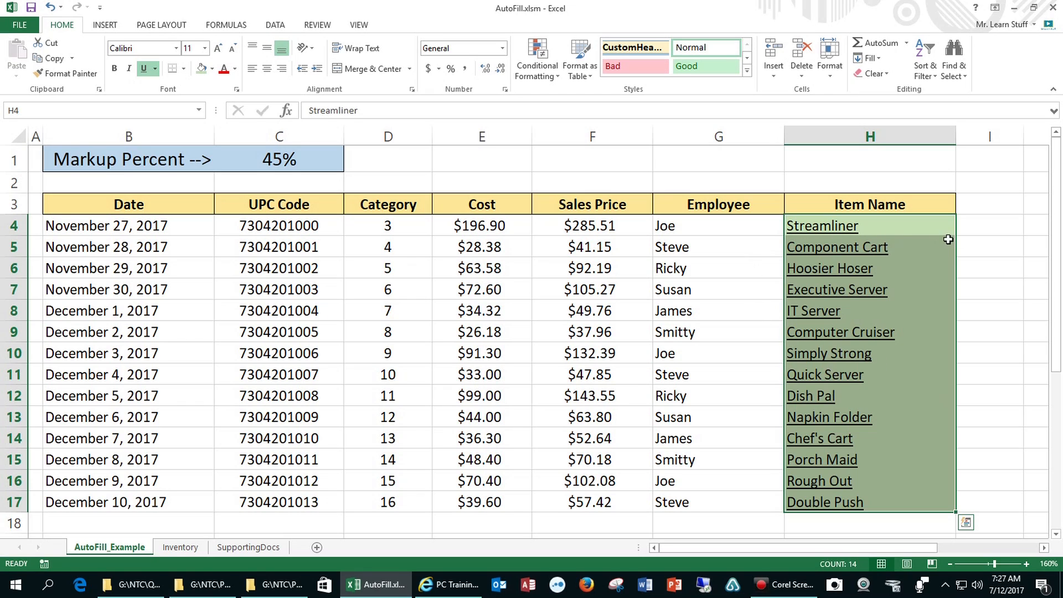
{"action": "left_click", "coordinate": [759, 231]}
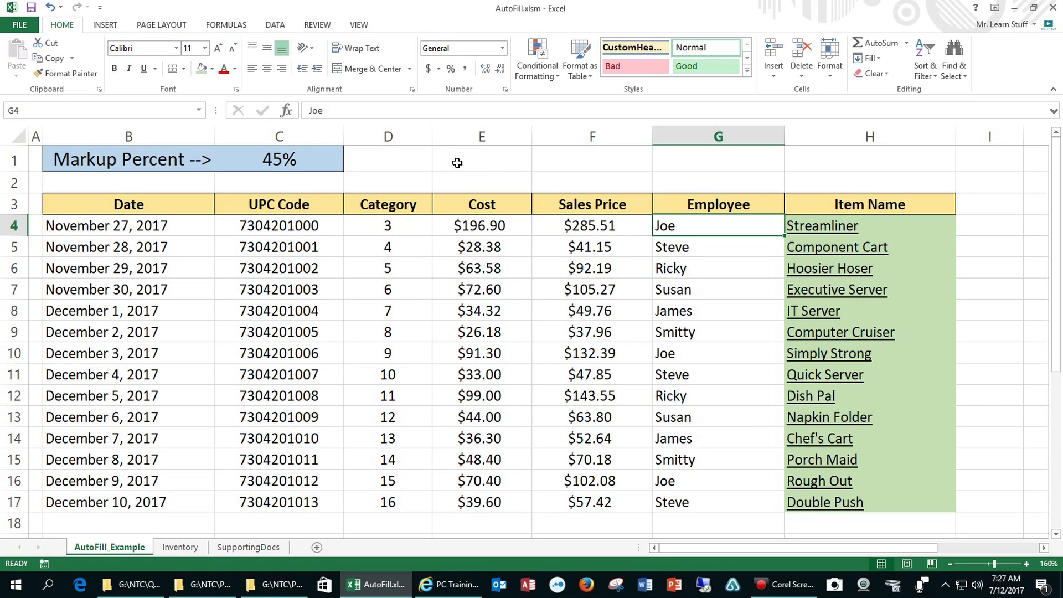
Fill the markup percentage in C1 rightward through H1 with the Fill command and undo that fill
{"action": "left_click", "coordinate": [317, 168]}
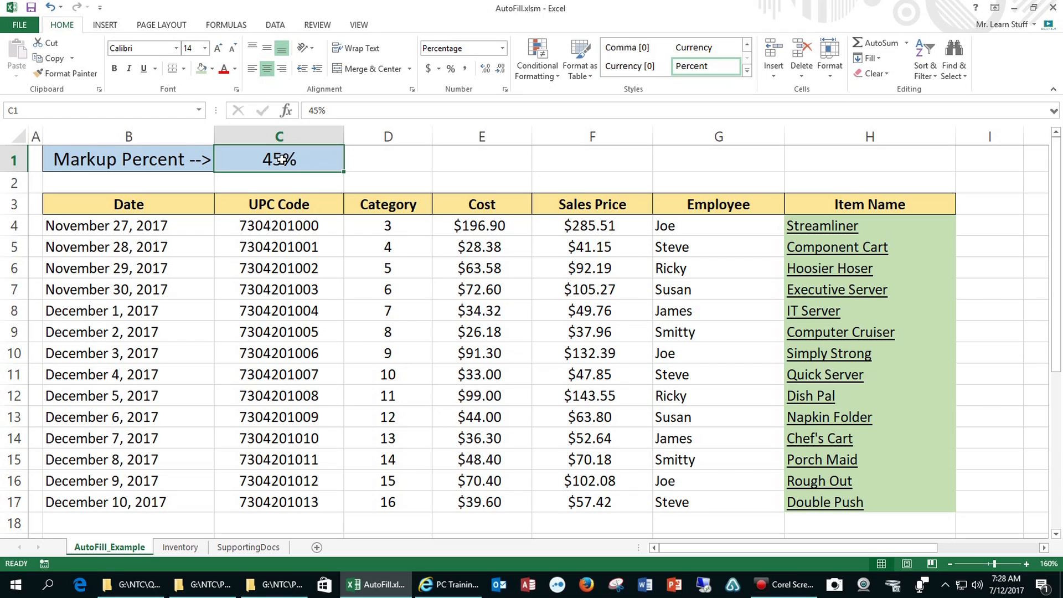
{"action": "left_click_drag", "start_coordinate": [282, 159], "coordinate": [856, 170]}
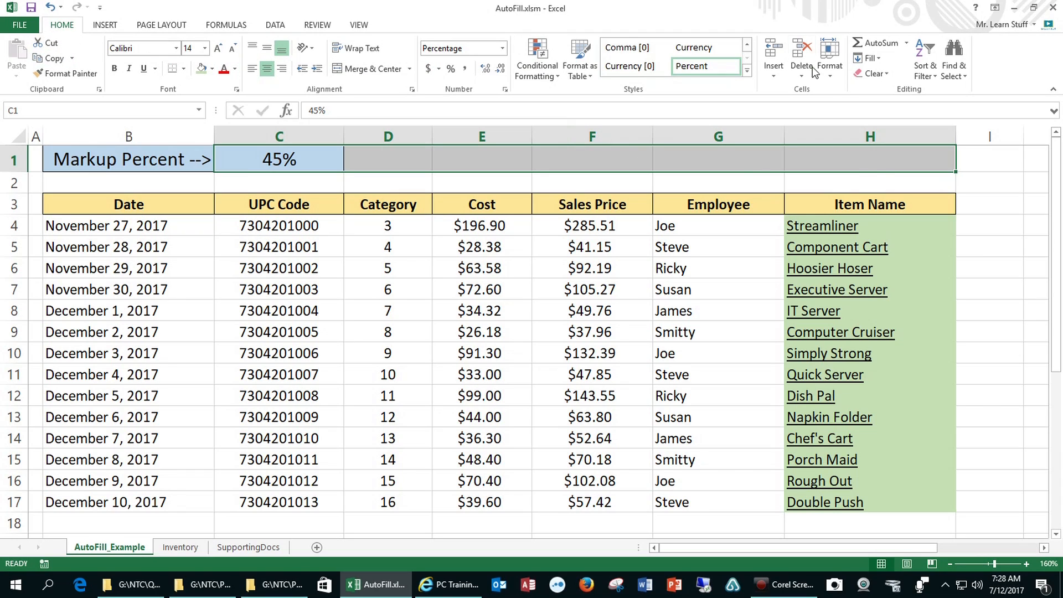
{"action": "left_click", "coordinate": [882, 64]}
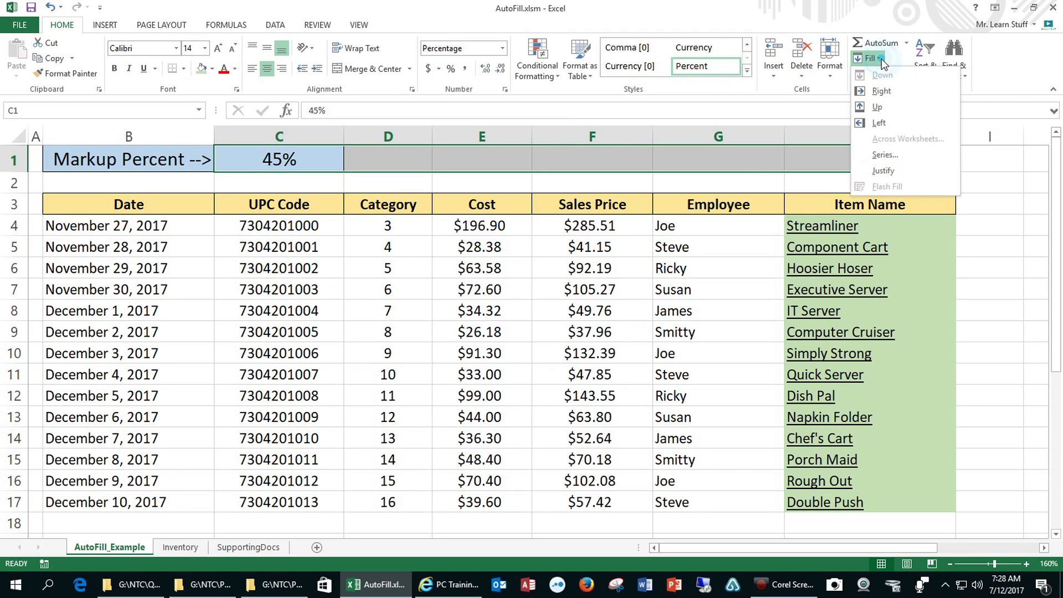
{"action": "left_click", "coordinate": [882, 91]}
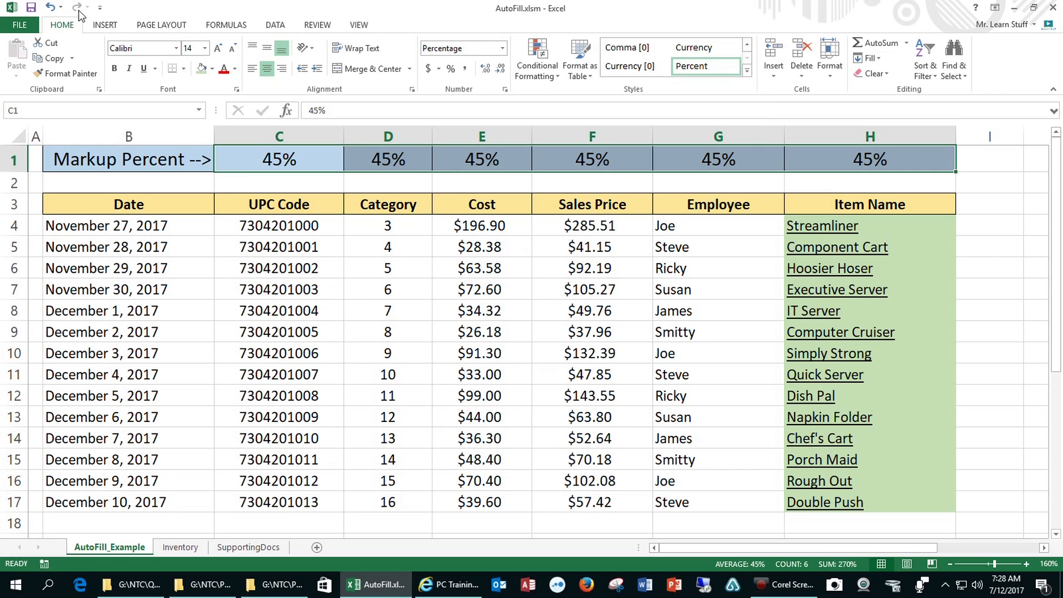
{"action": "left_click", "coordinate": [51, 7]}
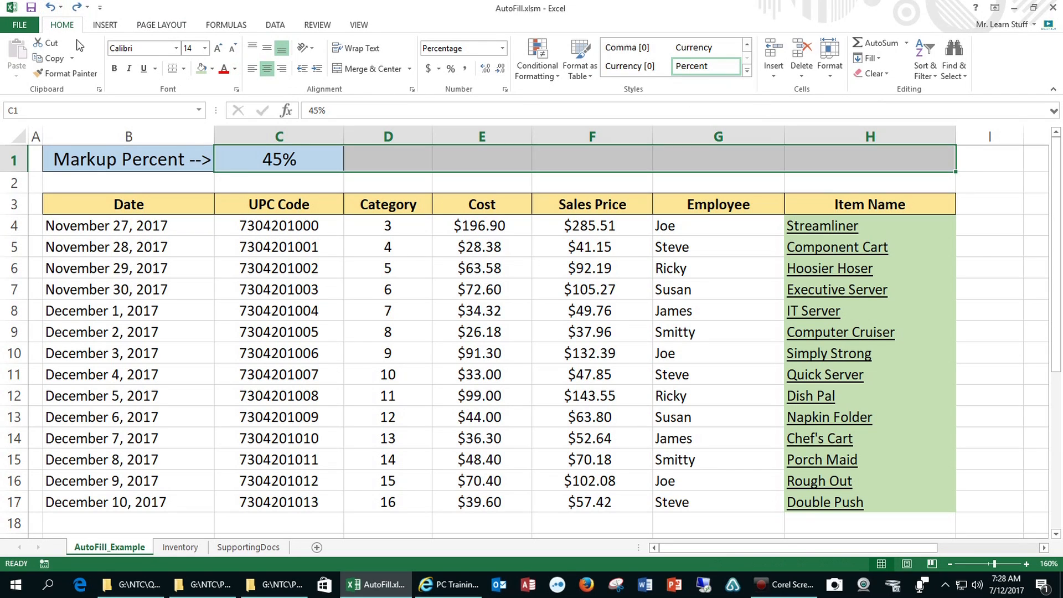
Reselect C1:H1 and fill the markup percentage from C1 rightward across the range
{"action": "left_click", "coordinate": [878, 58]}
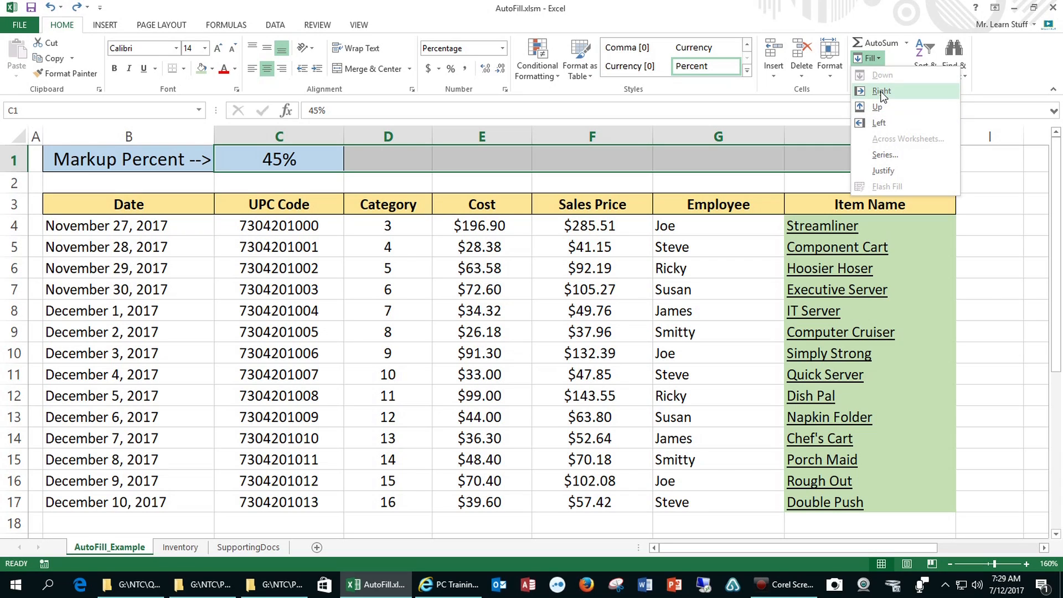
{"action": "left_click", "coordinate": [874, 58]}
{"action": "left_click", "coordinate": [418, 152]}
{"action": "left_click", "coordinate": [294, 158]}
{"action": "left_click_drag", "start_coordinate": [294, 157], "coordinate": [817, 159]}
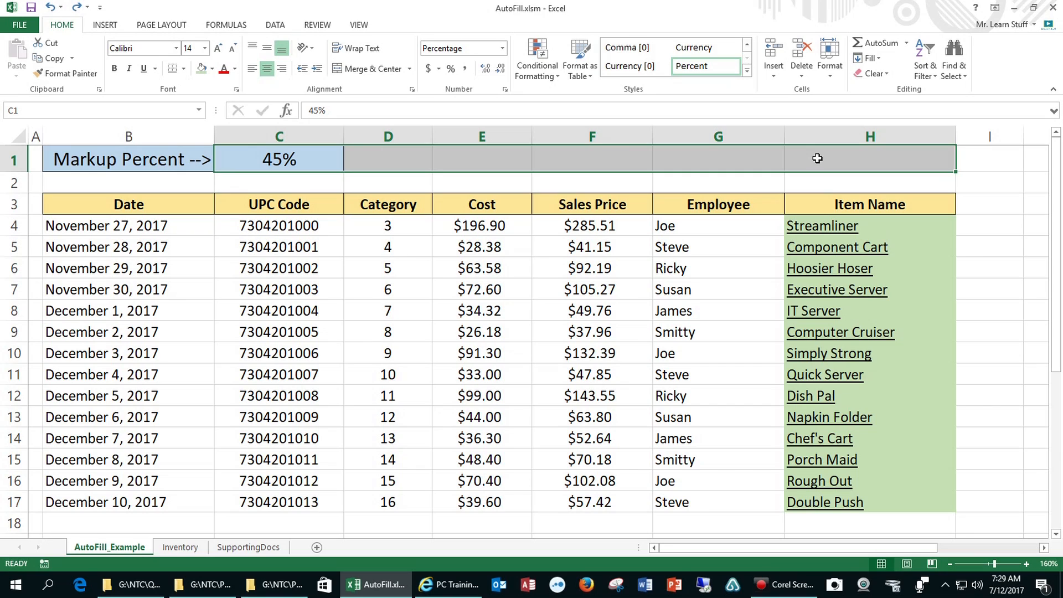
{"action": "key", "text": "ctrl+r"}
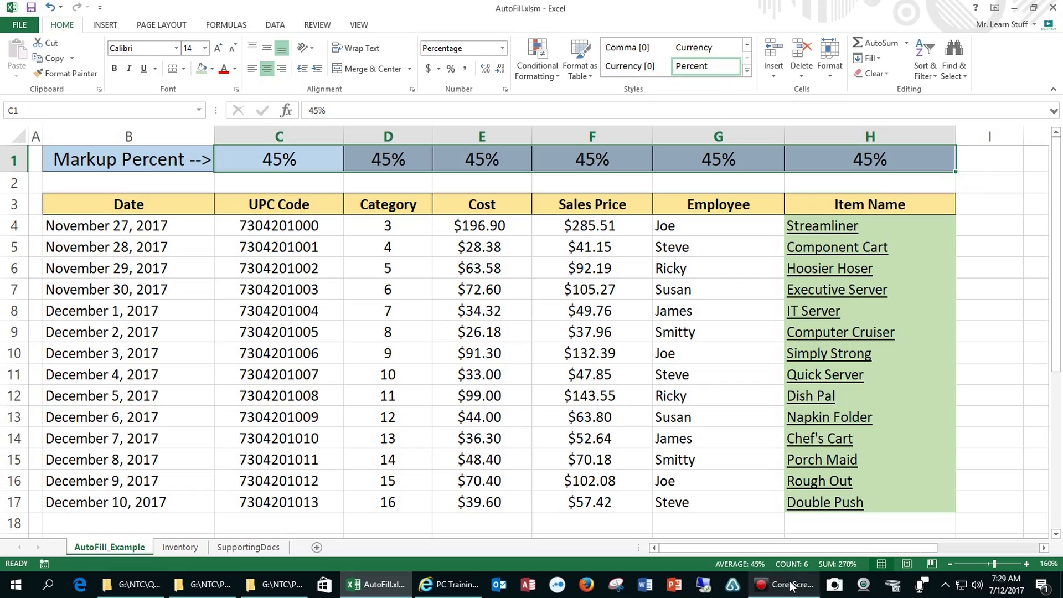
{"action": "left_click", "coordinate": [791, 585]}
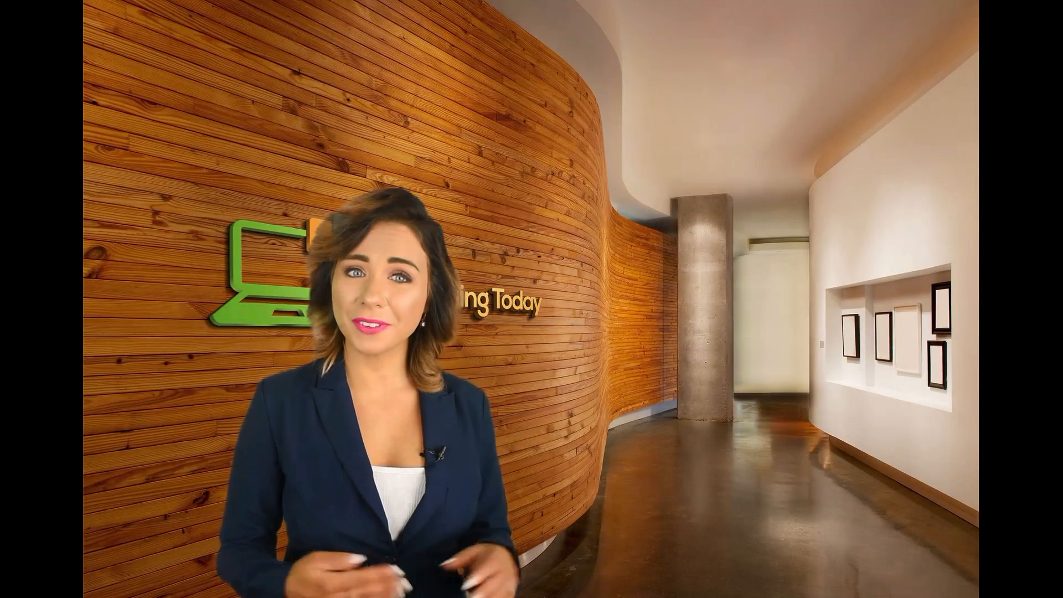